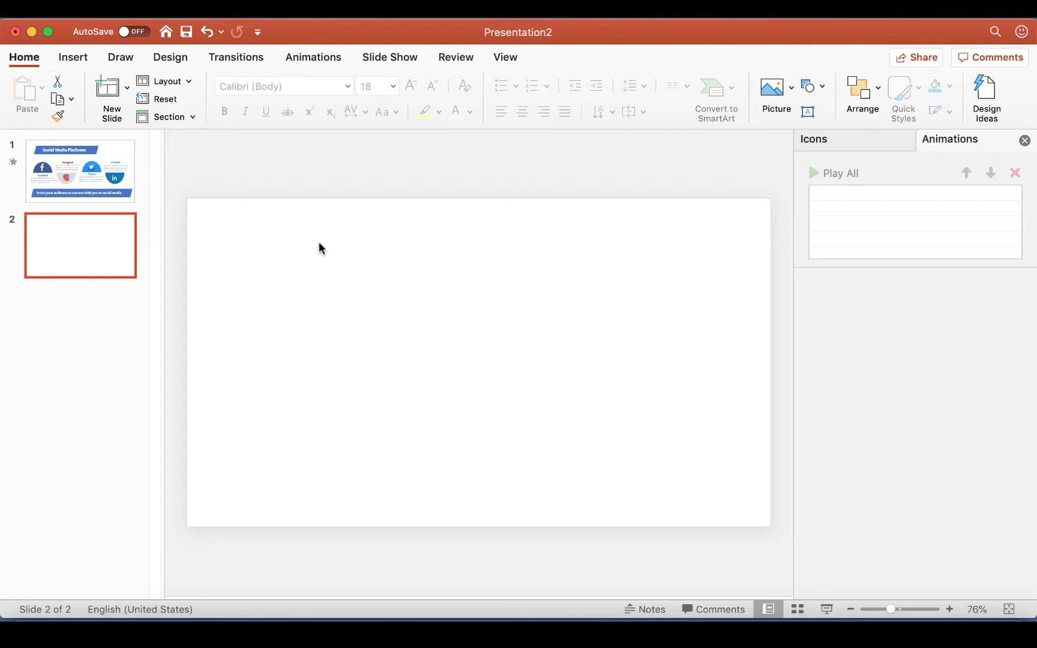
# Step: Draw a parallelogram banner across the top of slide 2 and make it taller
pyautogui.click(69, 57)
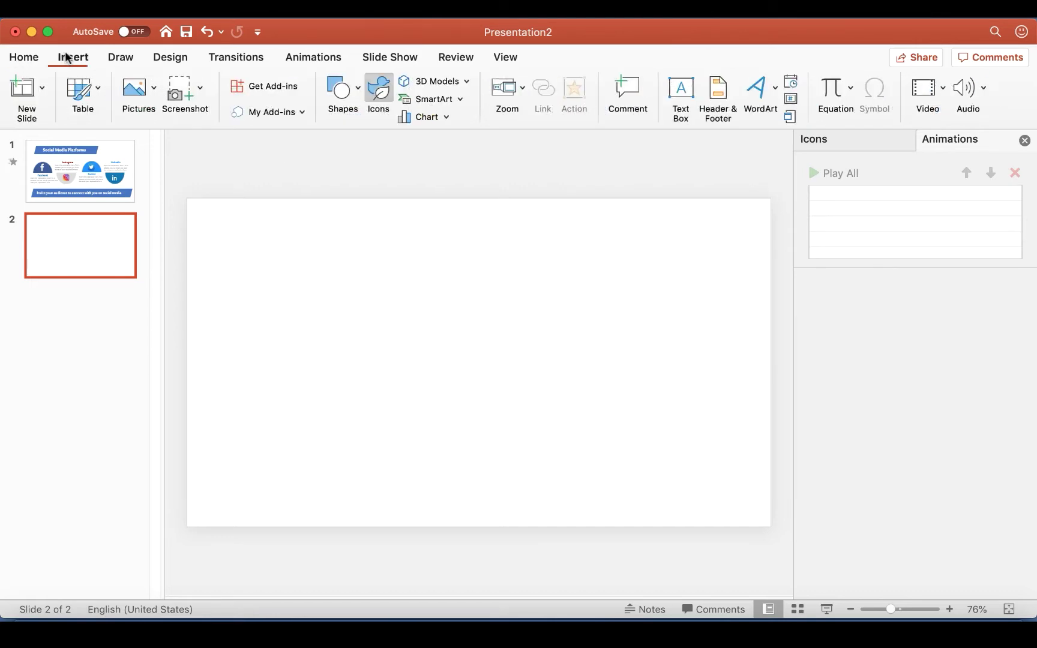
pyautogui.click(336, 90)
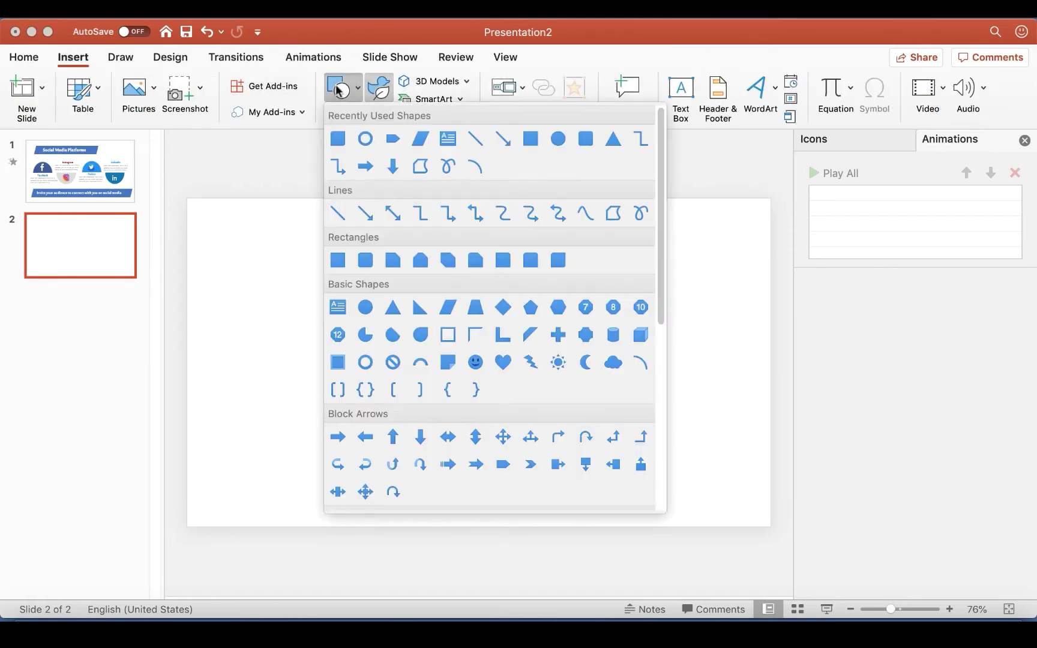
pyautogui.click(420, 140)
pyautogui.moveTo(232, 232)
pyautogui.mouseDown()
pyautogui.moveTo(618, 287)
pyautogui.moveTo(679, 263)
pyautogui.moveTo(633, 224)
pyautogui.mouseUp()
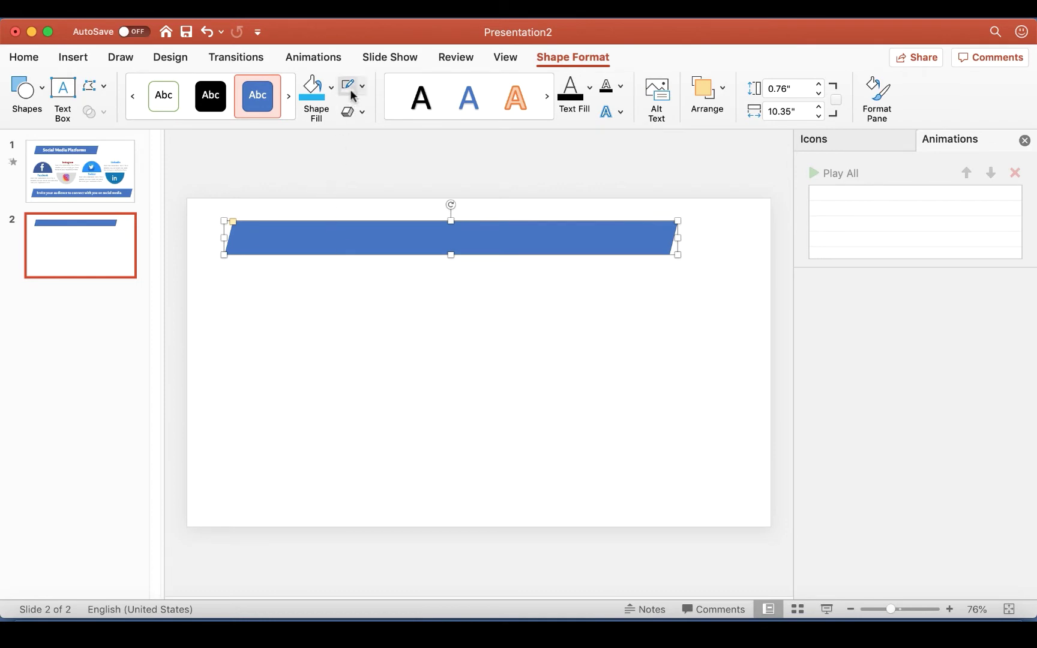
pyautogui.moveTo(452, 258); pyautogui.dragTo(449, 265)
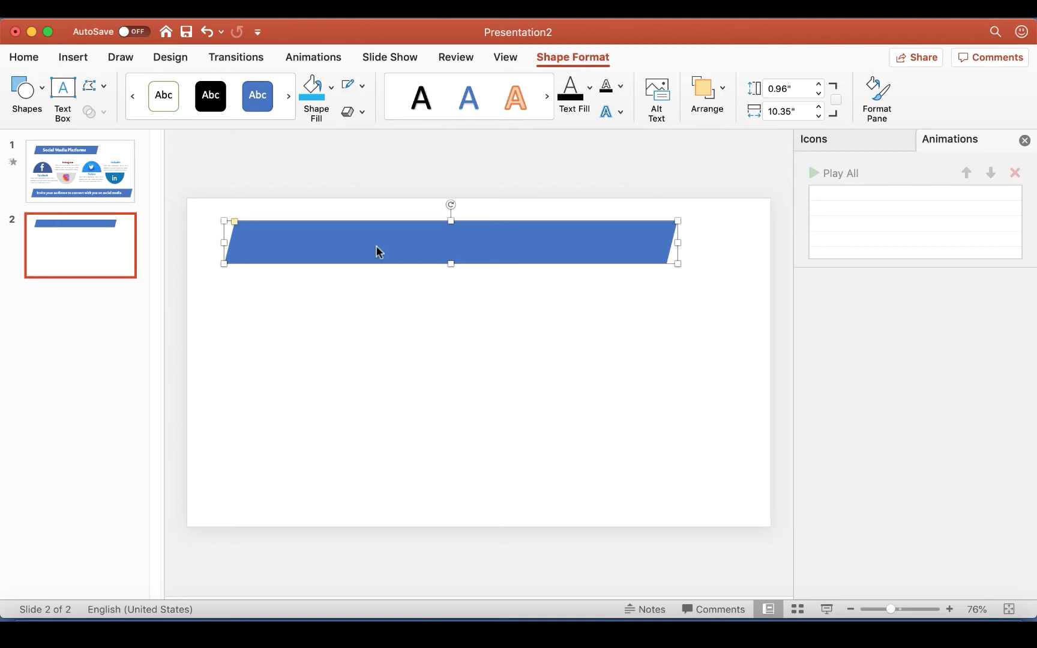
# Step: Copy the 'Social Media Platforms' title from slide 1 and place it on the banner
pyautogui.click(116, 158)
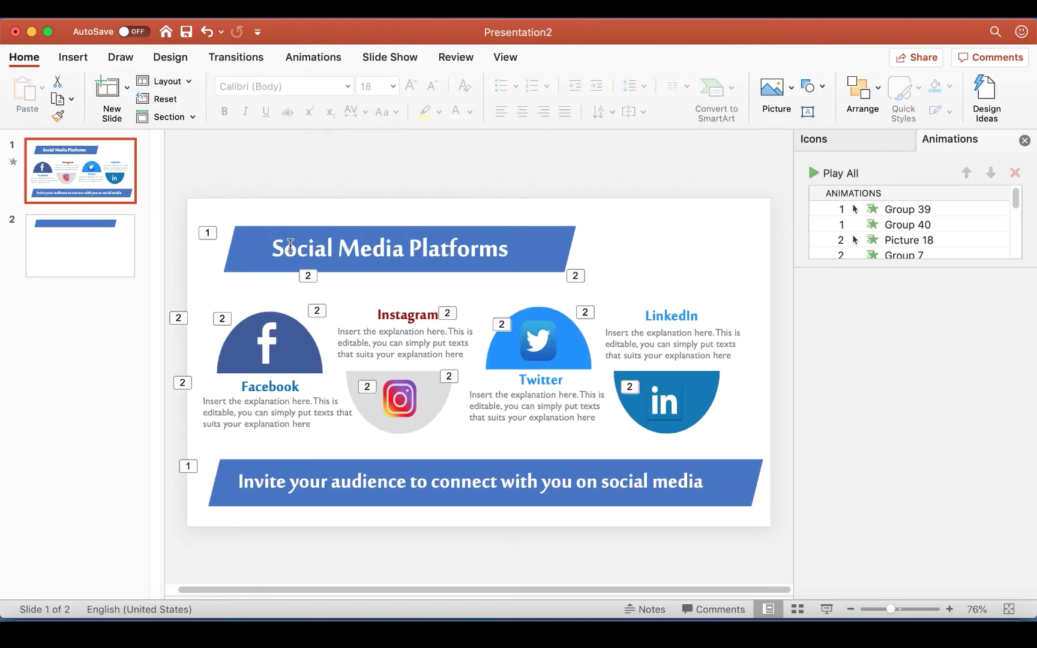
pyautogui.click(283, 249)
pyautogui.click(307, 233)
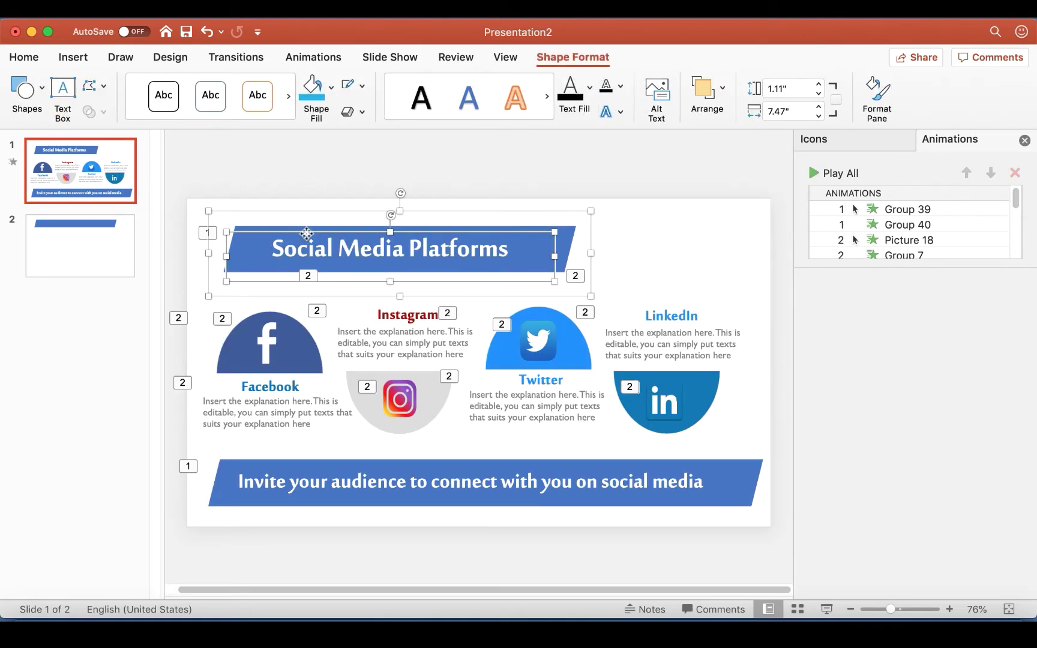
pyautogui.click(126, 237)
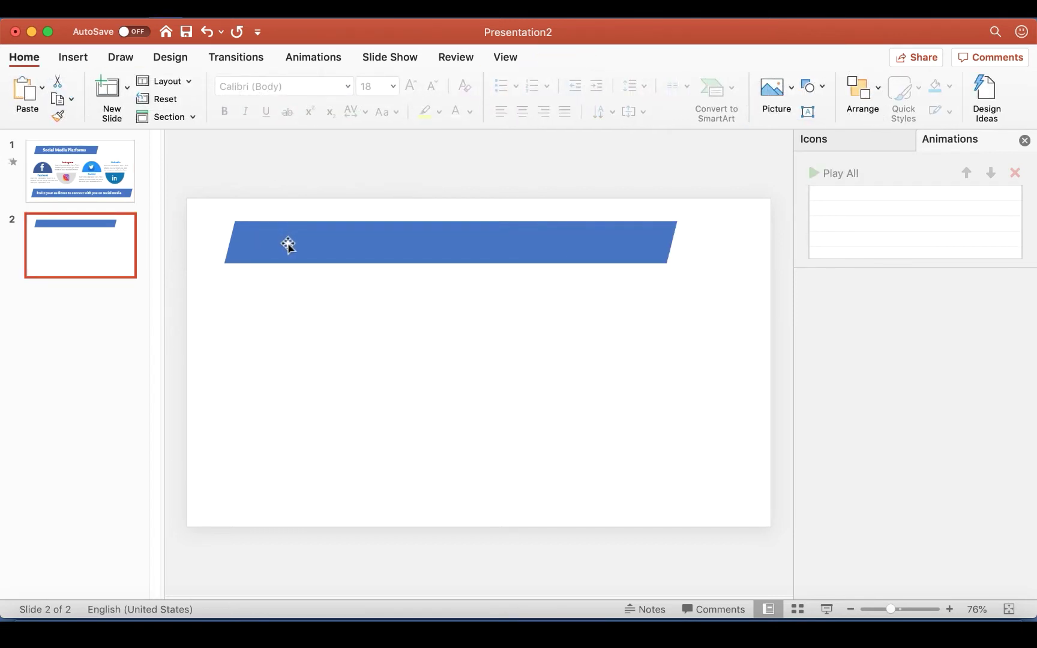
pyautogui.press('cmd+v')
pyautogui.moveTo(432, 230); pyautogui.dragTo(460, 231)
pyautogui.click(346, 307)
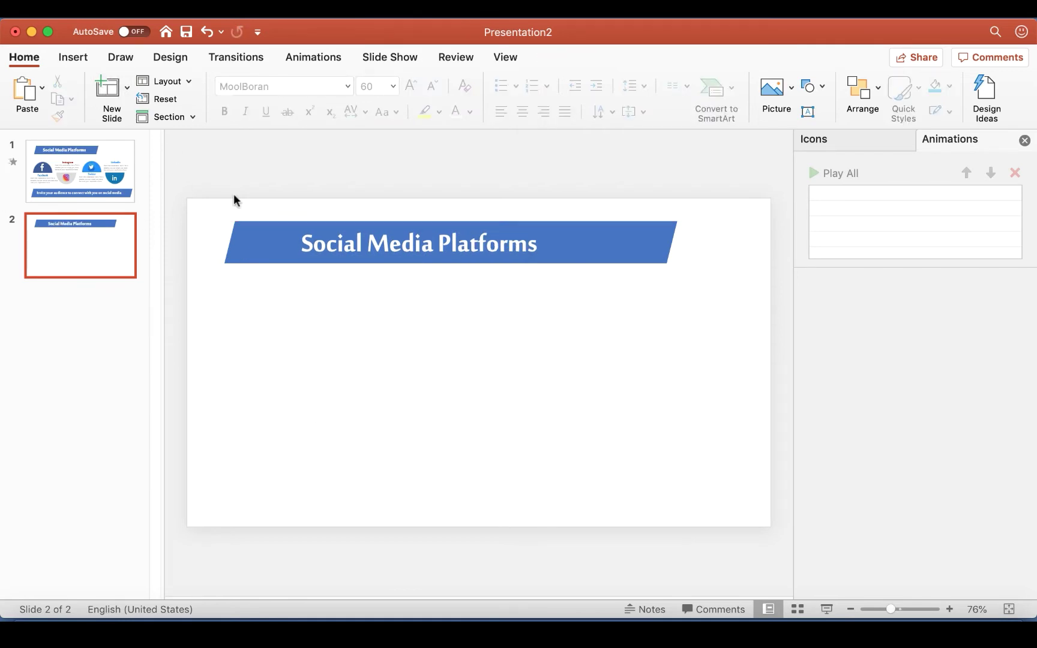
# Step: Add a 3.04-inch circle below the banner, shifted slightly left
pyautogui.click(73, 57)
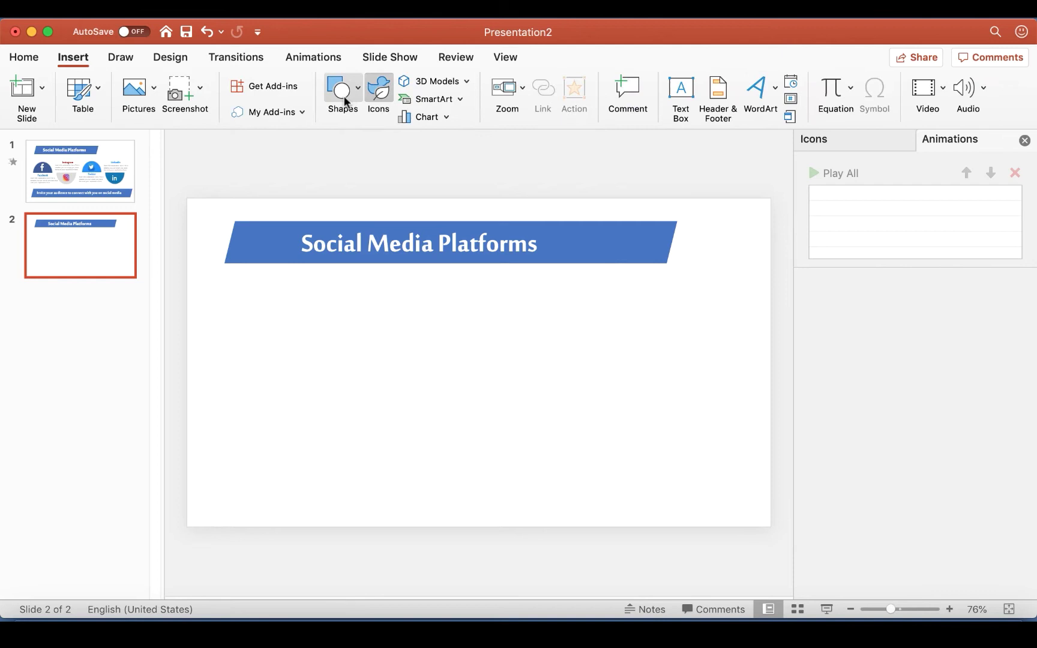
pyautogui.click(341, 91)
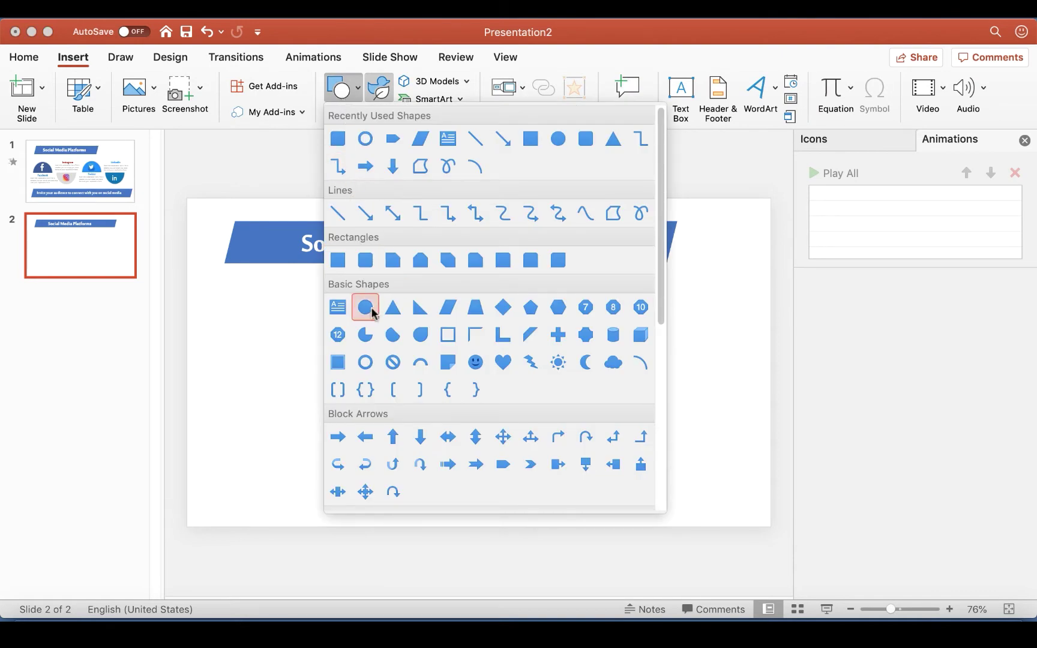
pyautogui.click(366, 307)
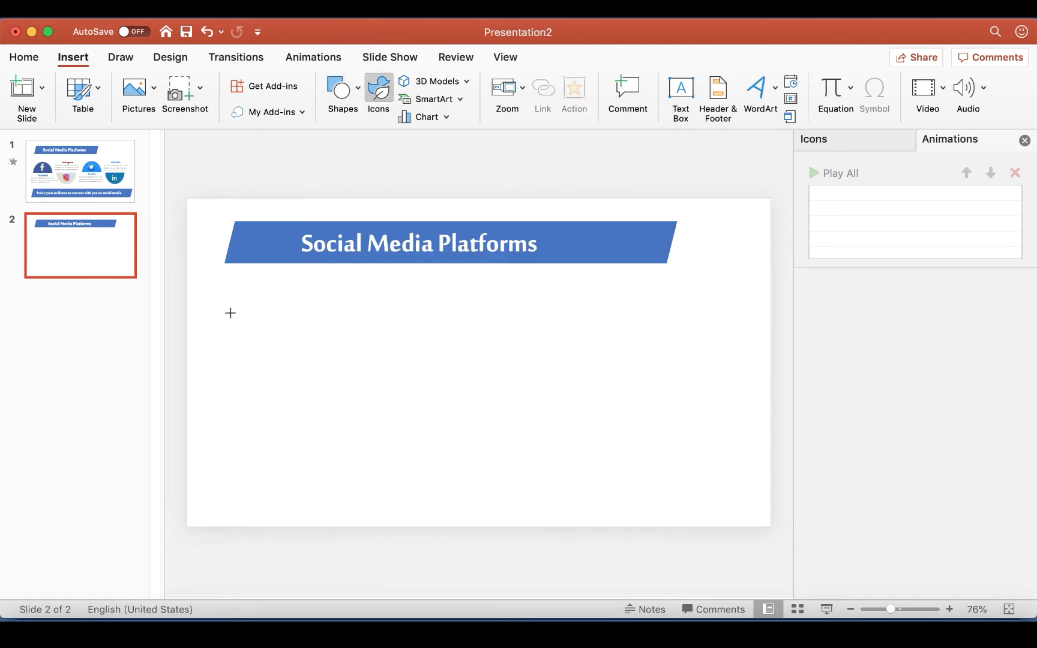
pyautogui.click(229, 312)
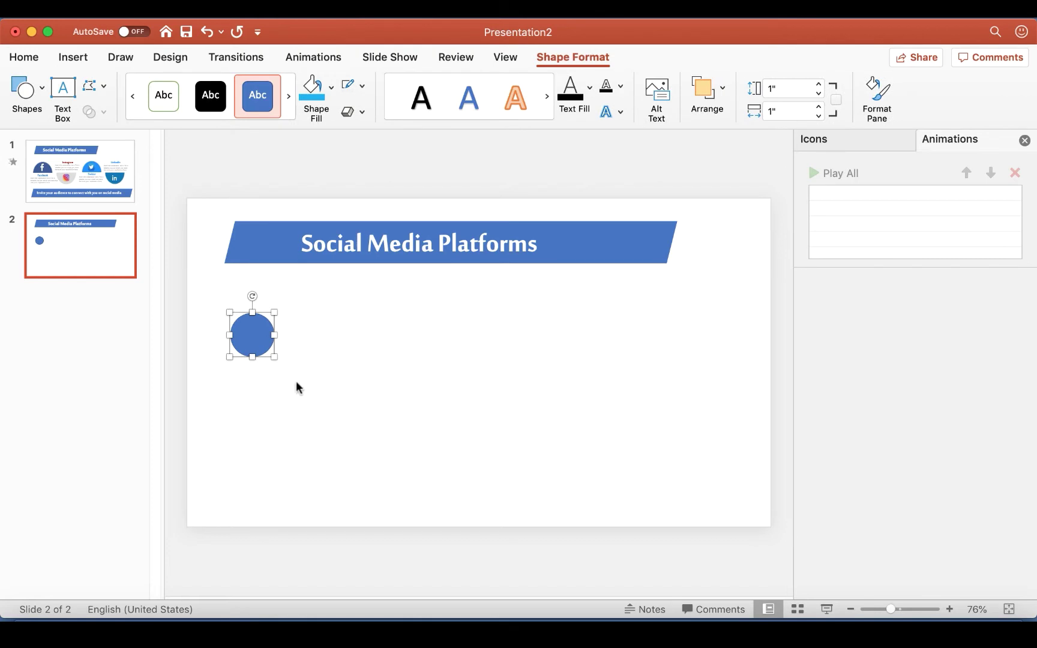
pyautogui.moveTo(276, 361); pyautogui.dragTo(352, 445)
pyautogui.moveTo(304, 397); pyautogui.dragTo(291, 393)
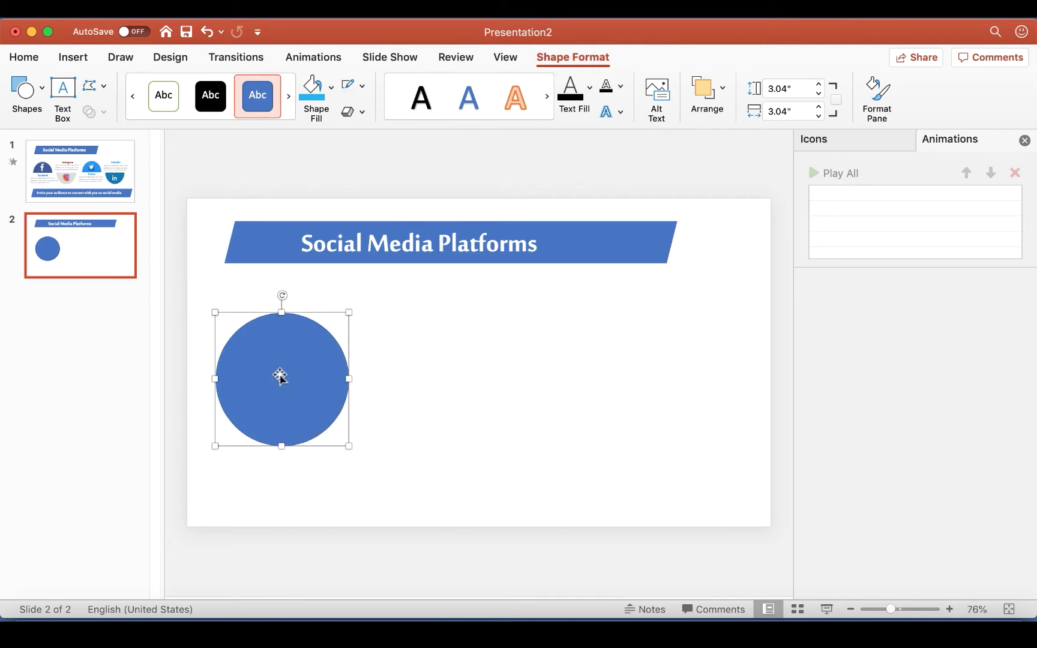
# Step: Draw a 2.92" × 3.85" rectangle covering the circle's lower half
pyautogui.click(73, 57)
pyautogui.click(342, 91)
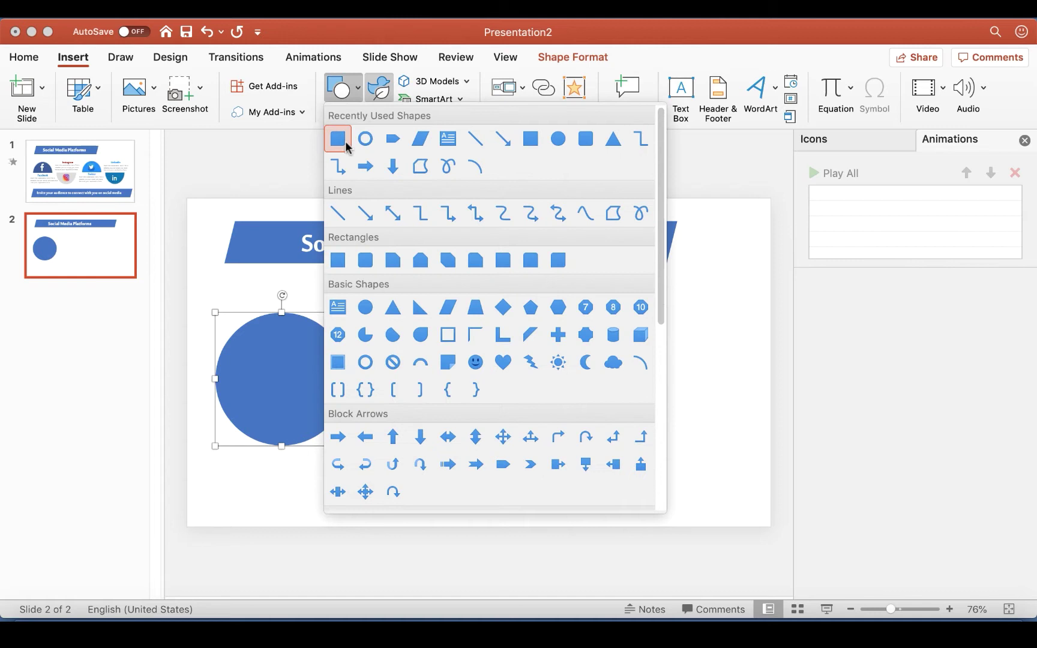
pyautogui.click(531, 139)
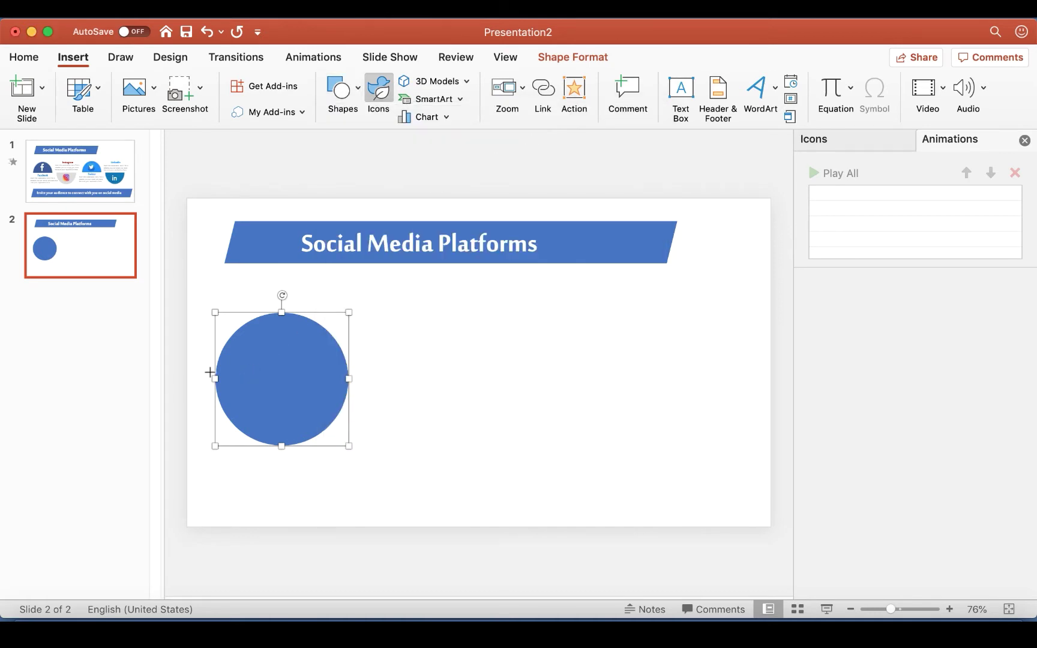
pyautogui.moveTo(195, 362); pyautogui.dragTo(364, 490)
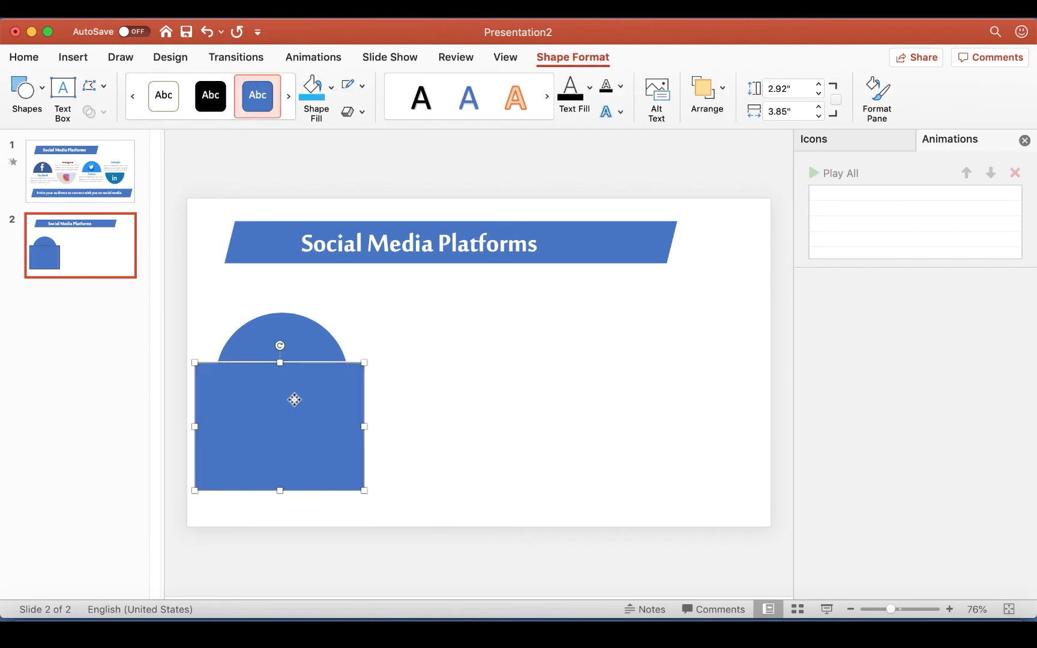
pyautogui.moveTo(294, 398); pyautogui.dragTo(297, 405)
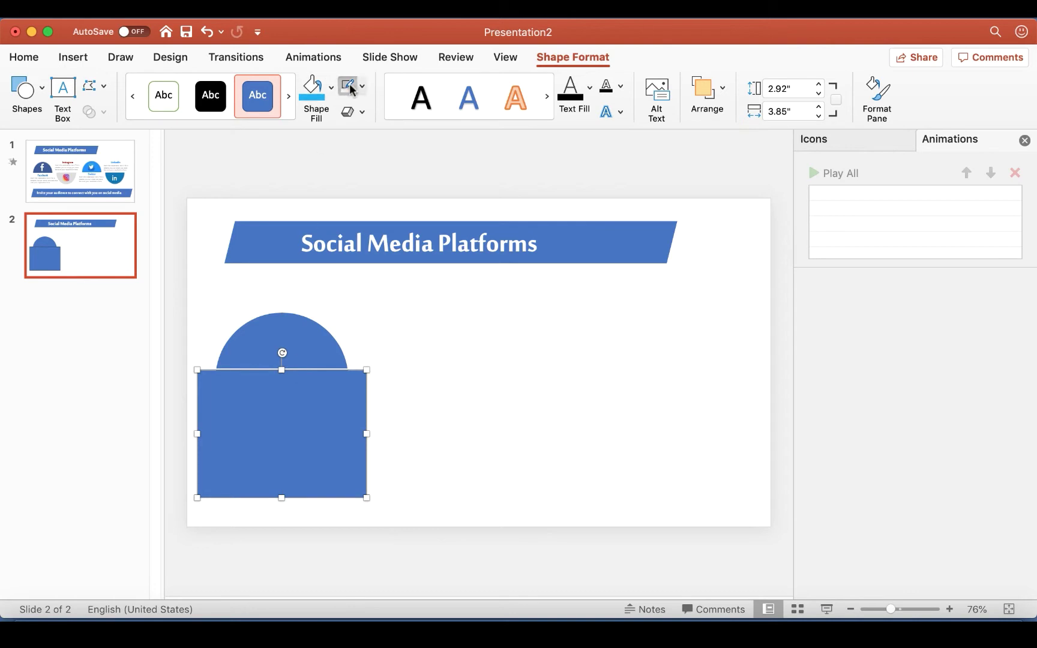
# Step: Fragment the circle and rectangle together with Merge Shapes
pyautogui.click(468, 424)
pyautogui.click(318, 343)
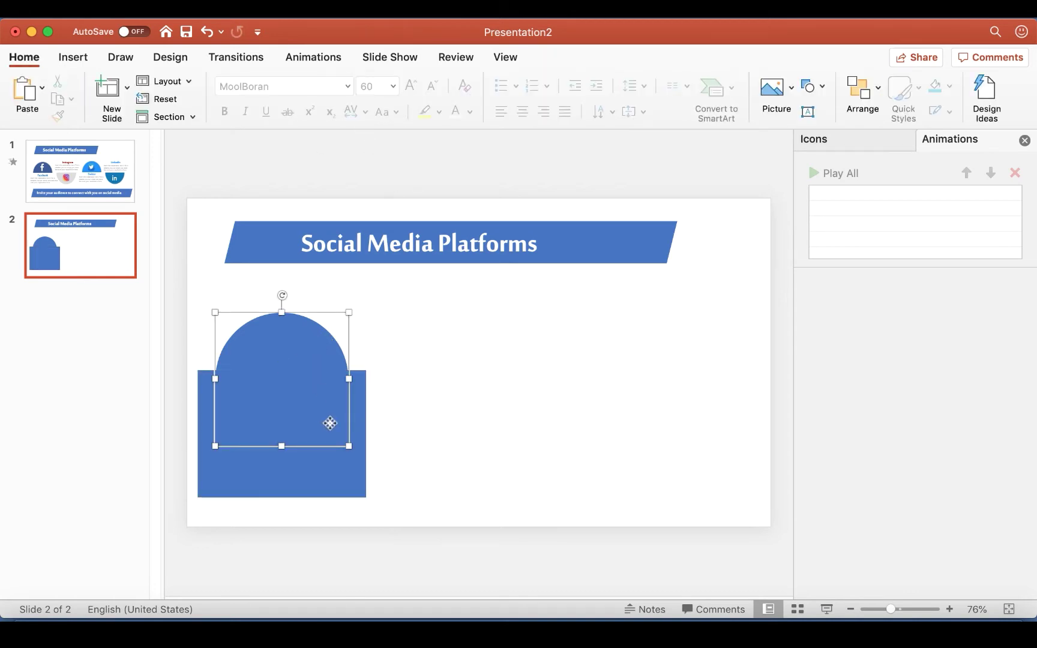
pyautogui.keyDown('shift'); pyautogui.click(330, 467); pyautogui.keyUp('shift')
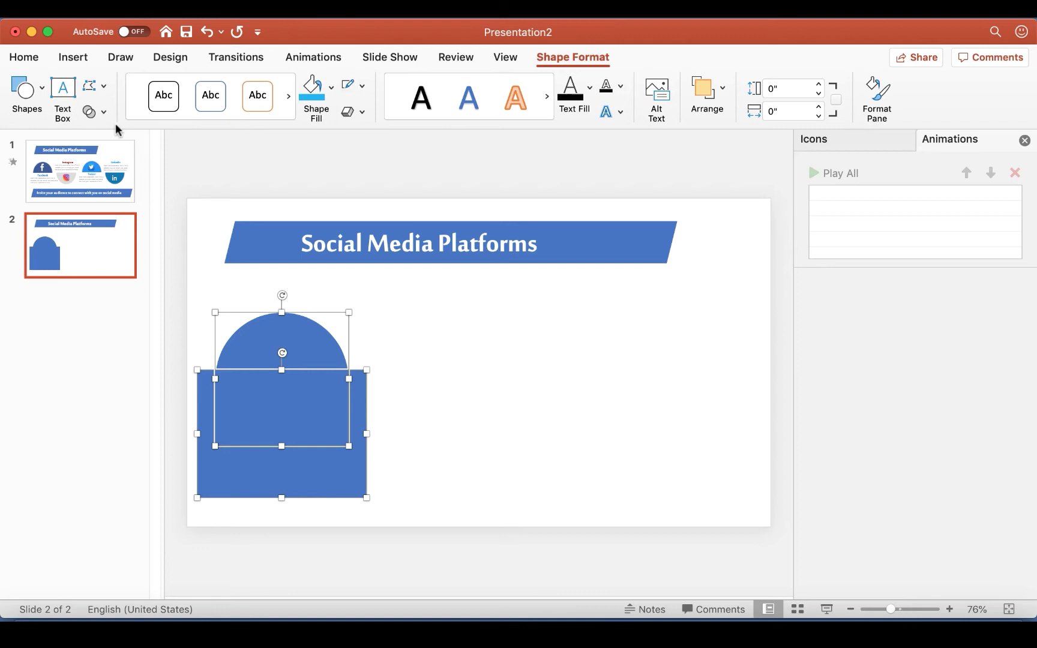
pyautogui.click(105, 111)
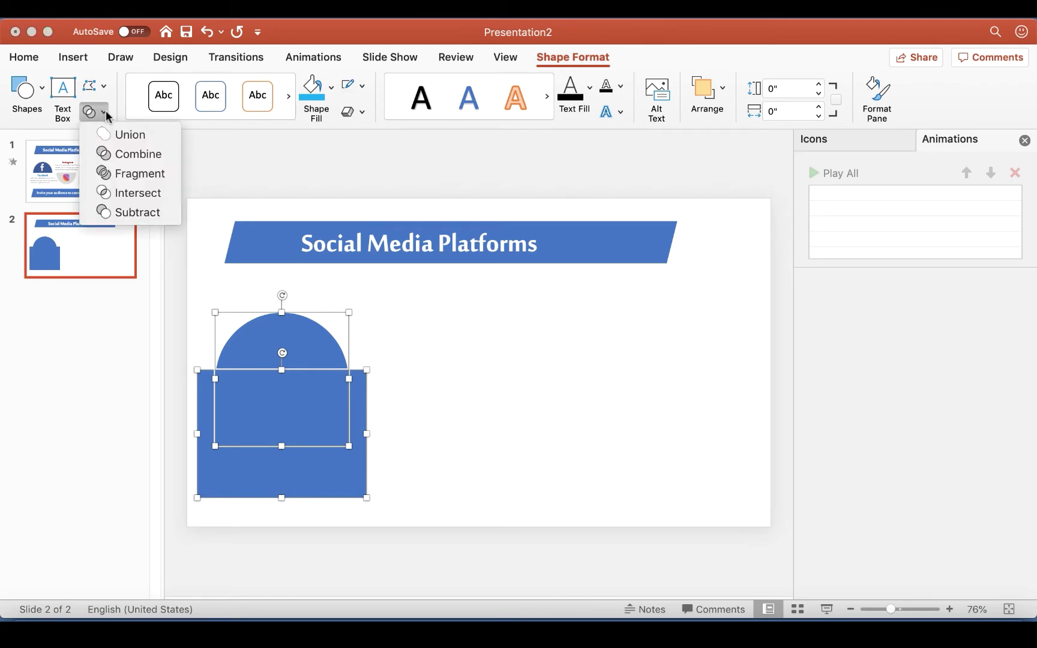
pyautogui.click(147, 174)
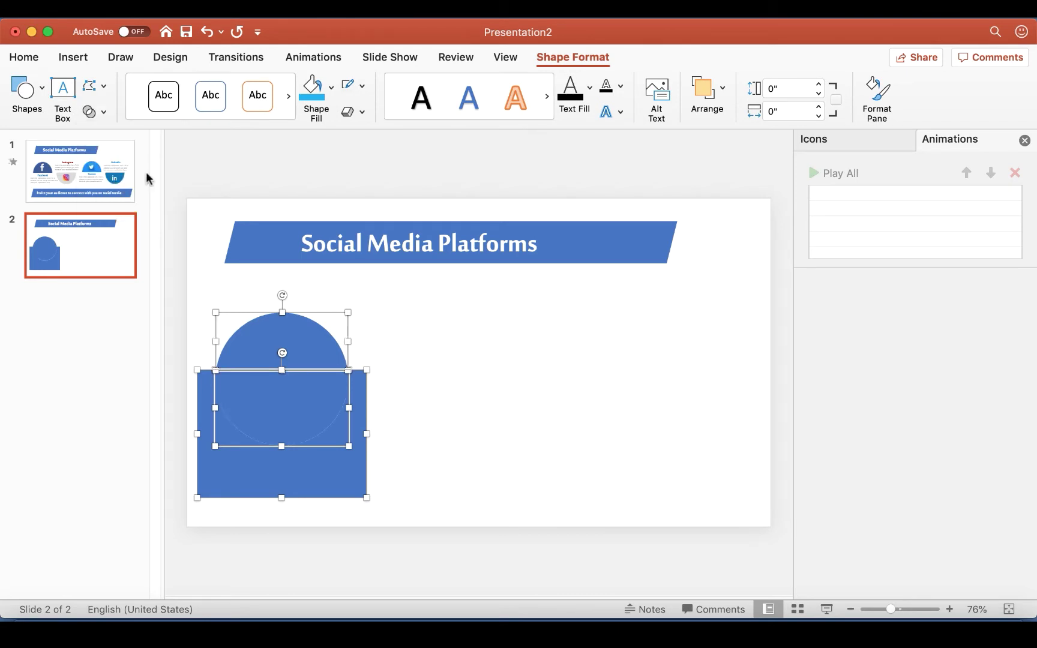
# Step: Delete the rectangle piece and the circle's lower half, keeping the top semicircle
pyautogui.click(471, 374)
pyautogui.click(331, 457)
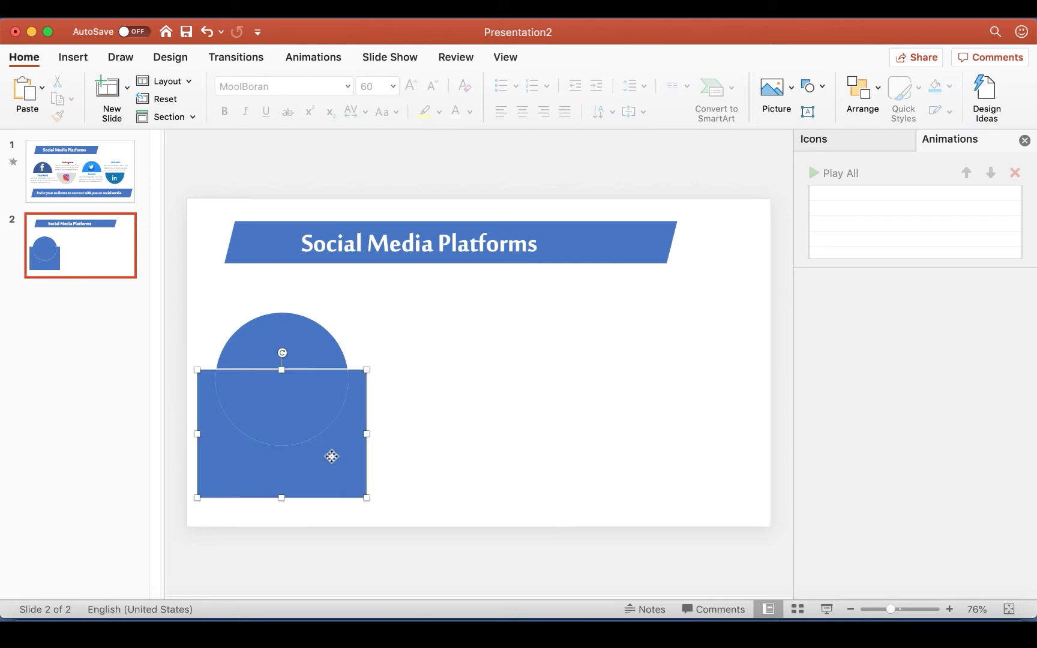
pyautogui.press('Delete')
pyautogui.click(304, 409)
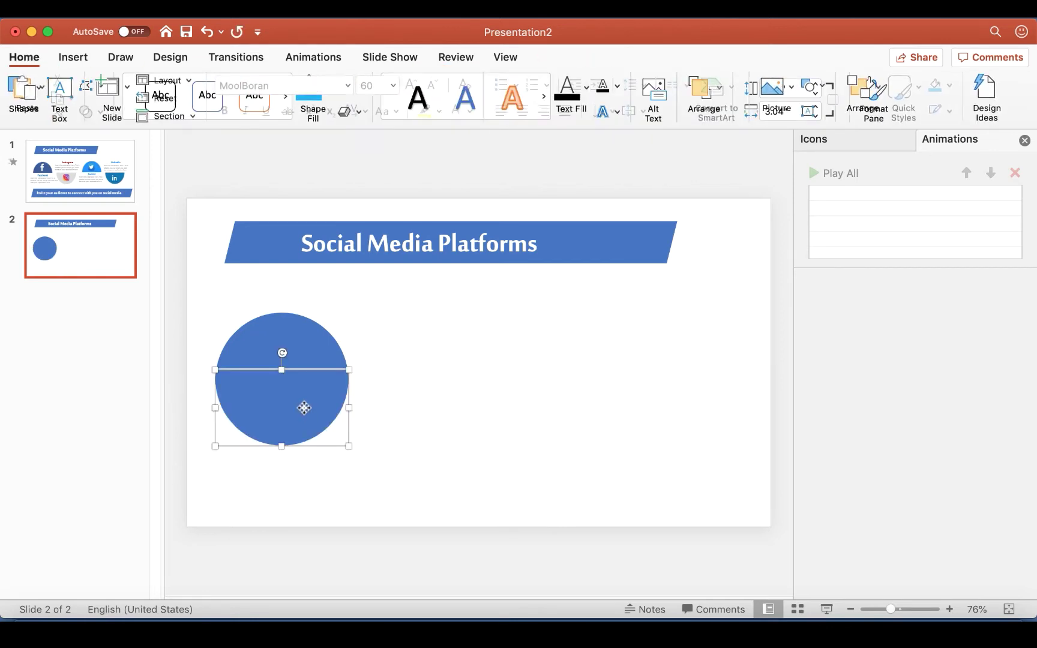
pyautogui.press('Delete')
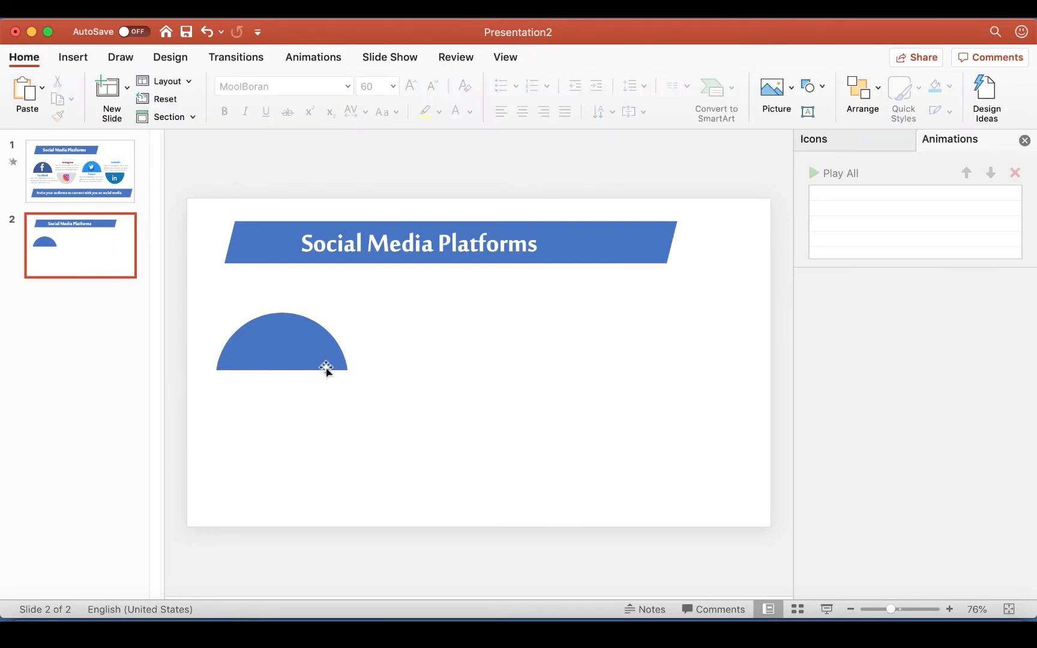
pyautogui.click(301, 338)
# Step: Enlarge the semicircle slightly
pyautogui.click(325, 336)
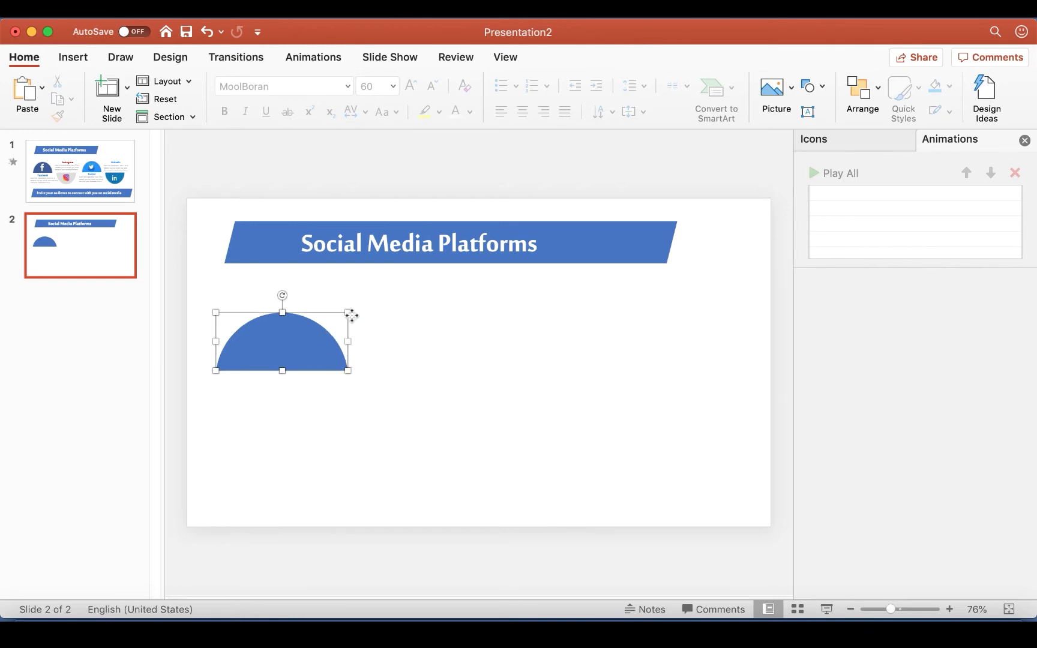
pyautogui.moveTo(348, 312); pyautogui.dragTo(368, 303)
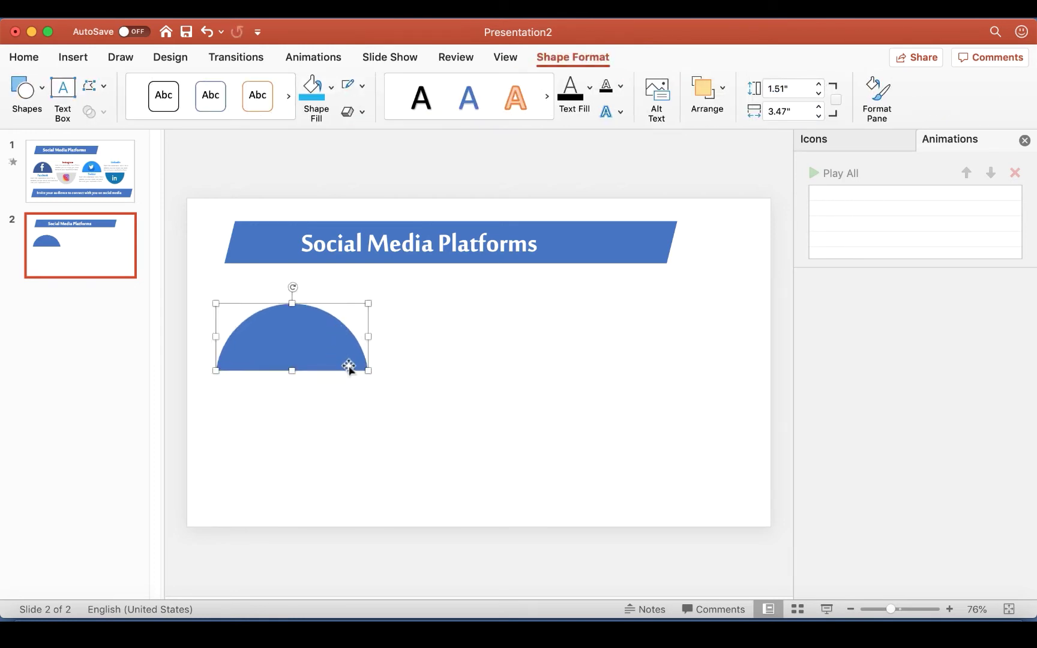
pyautogui.moveTo(368, 371); pyautogui.dragTo(370, 372)
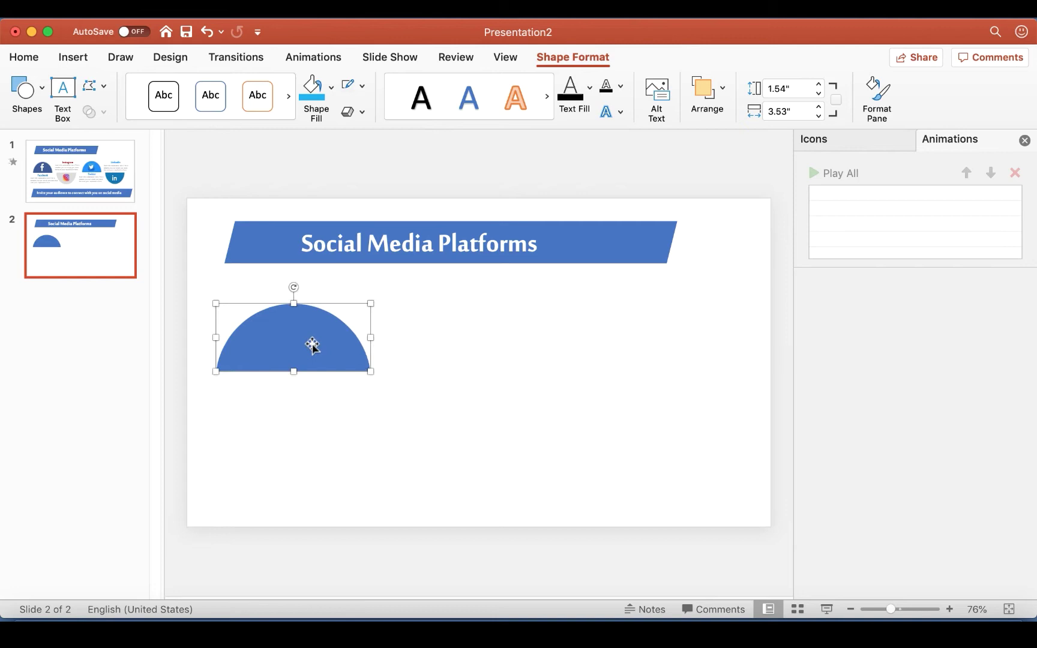
# Step: Add an upside-down copy and a third upright semicircle lined up beside it
pyautogui.press('super+z')
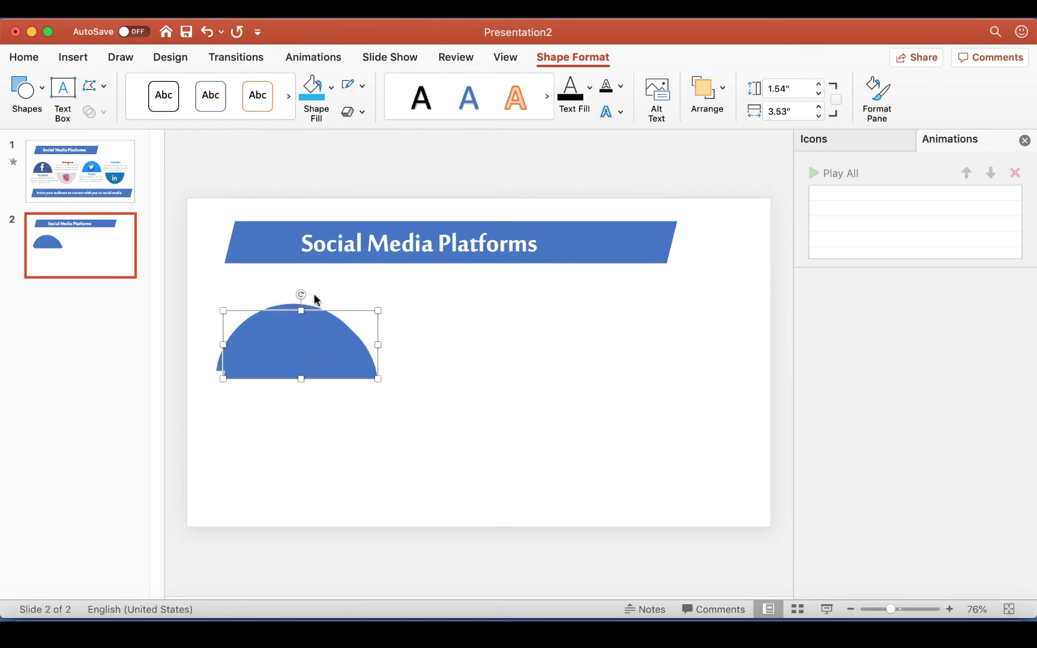
pyautogui.moveTo(303, 293); pyautogui.dragTo(461, 419)
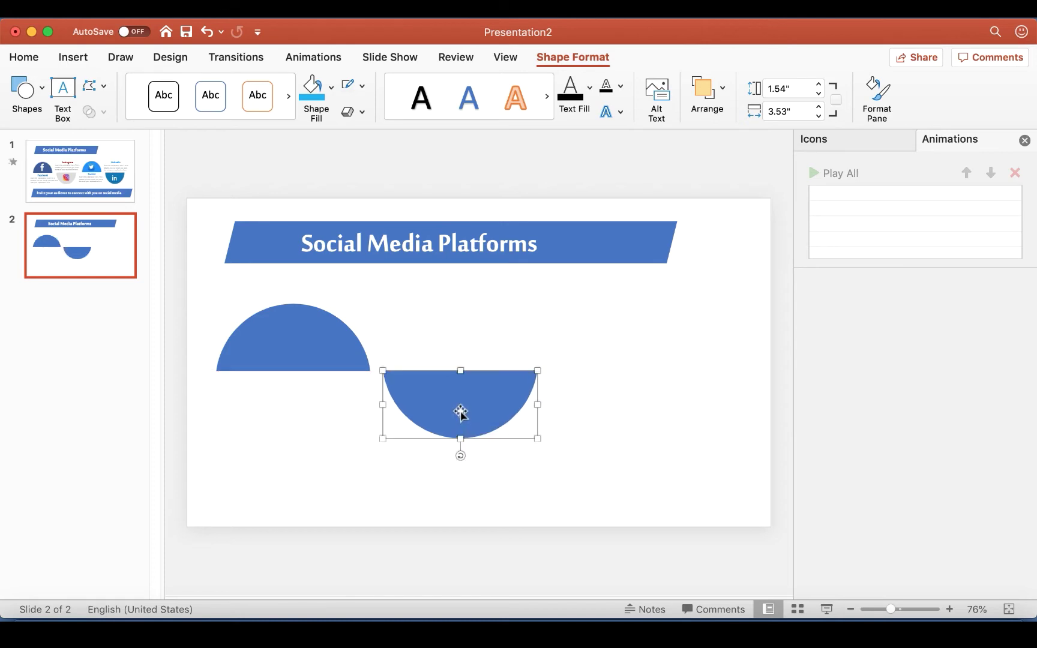
pyautogui.press('super+d')
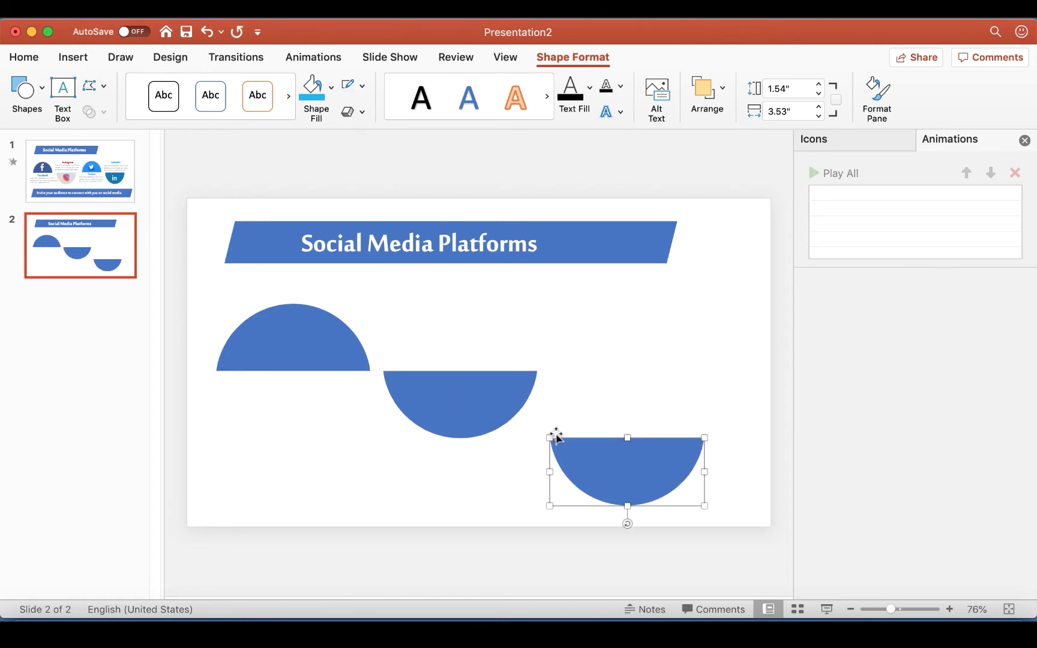
pyautogui.moveTo(627, 525); pyautogui.dragTo(628, 386)
pyautogui.moveTo(623, 433); pyautogui.dragTo(613, 322)
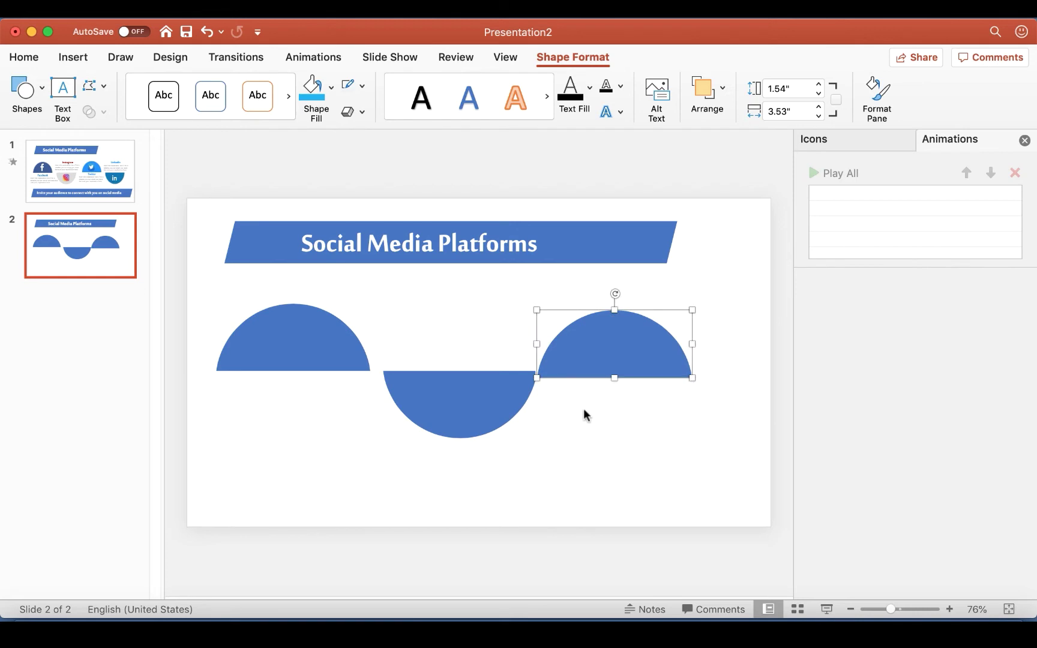
# Step: Paste a fourth semicircle beside the right arc and rotate it 180°
pyautogui.press('super+v')
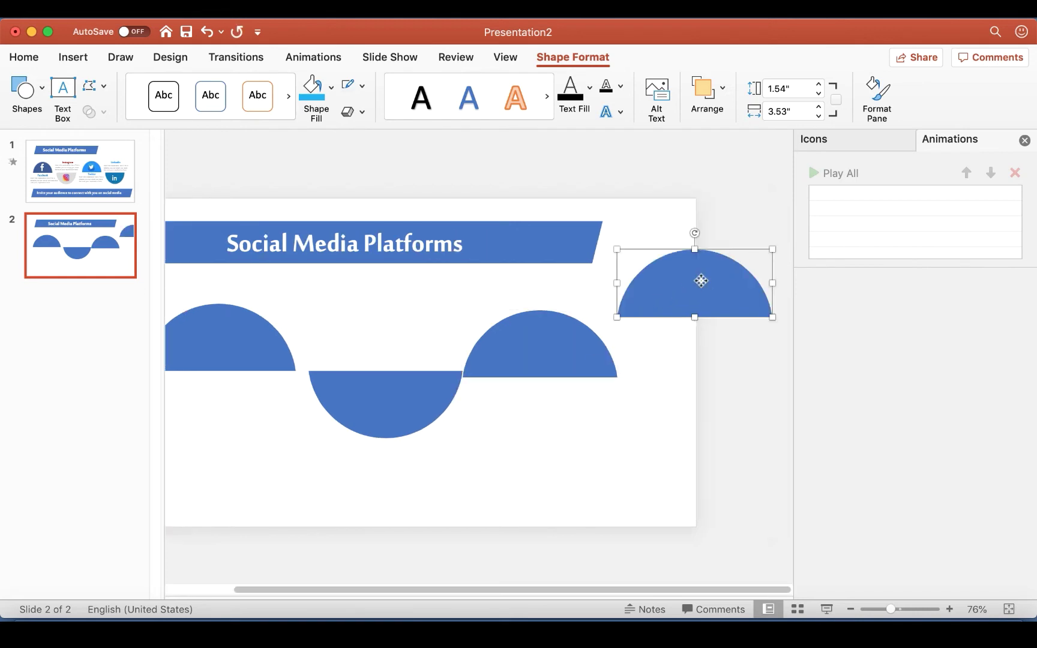
pyautogui.moveTo(701, 281); pyautogui.dragTo(619, 369)
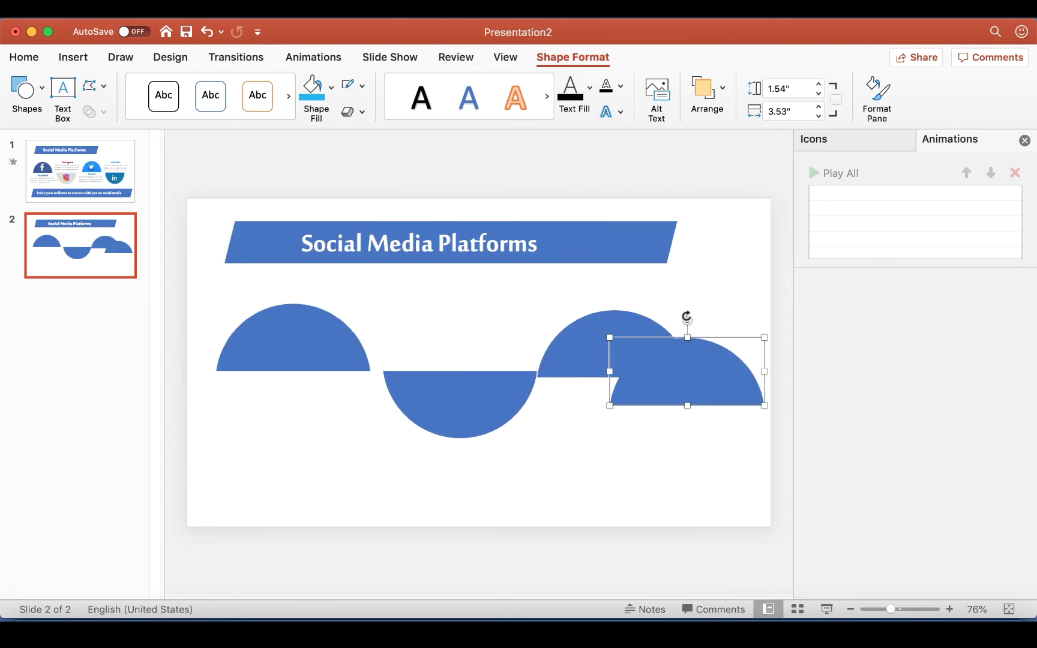
pyautogui.moveTo(687, 318); pyautogui.dragTo(688, 445)
# Step: Align the flipped right arc, then shrink and shift the left and lower-middle semicircles together
pyautogui.moveTo(686, 365); pyautogui.dragTo(698, 407)
pyautogui.click(315, 340)
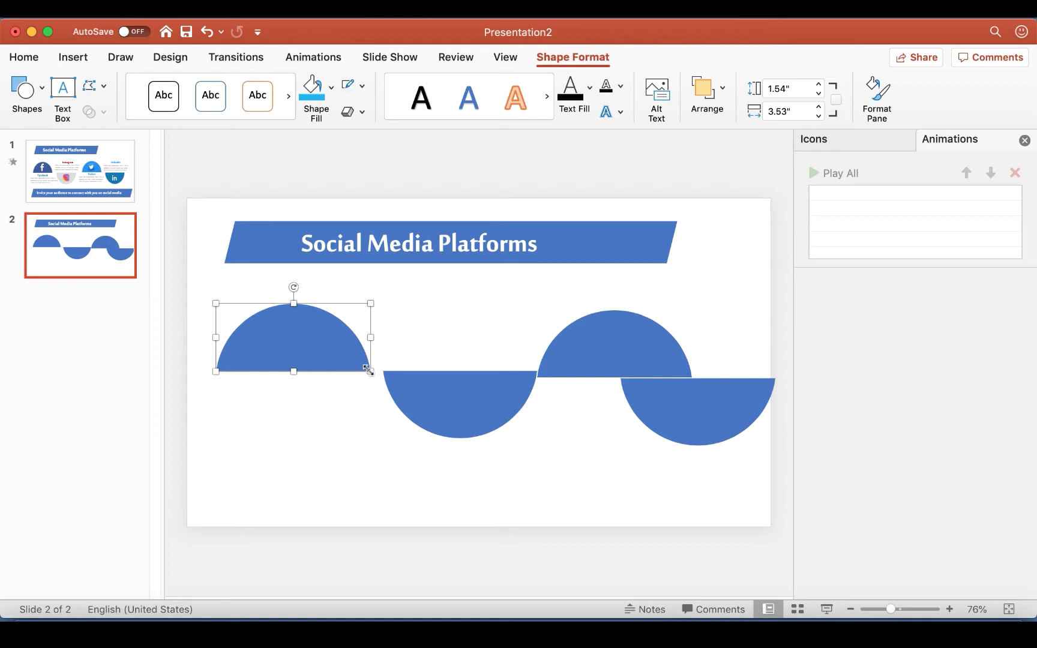
pyautogui.moveTo(372, 371); pyautogui.dragTo(347, 363)
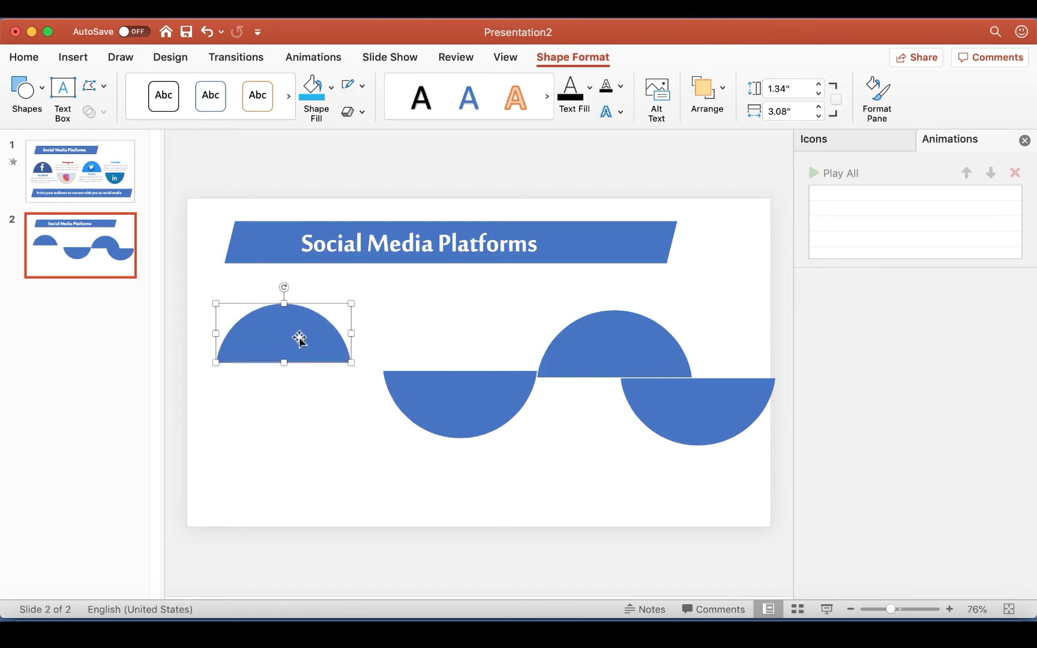
pyautogui.moveTo(296, 338); pyautogui.dragTo(286, 338)
pyautogui.moveTo(419, 400); pyautogui.dragTo(373, 396)
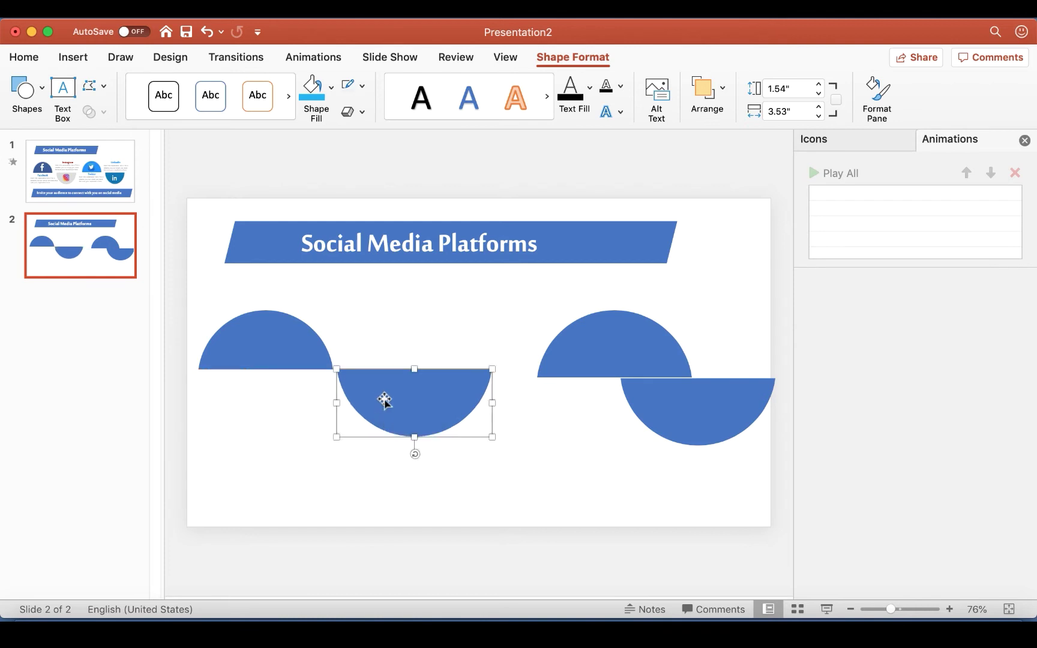
pyautogui.moveTo(491, 441); pyautogui.dragTo(479, 430)
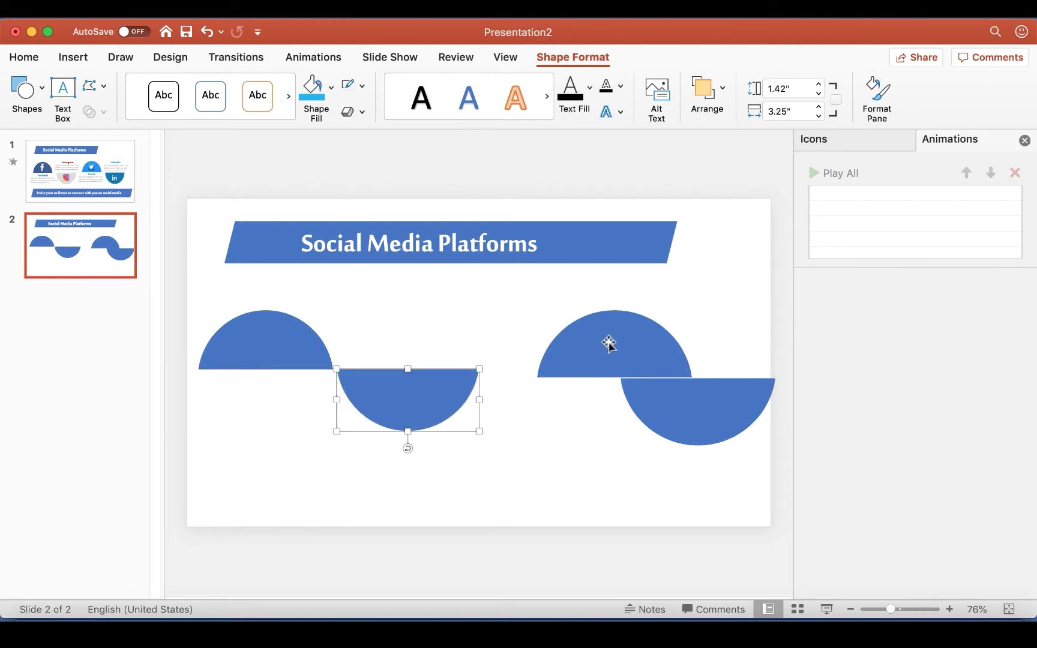
# Step: Shrink the two right semicircles to match and butt them against the middle one
pyautogui.moveTo(607, 343); pyautogui.dragTo(553, 334)
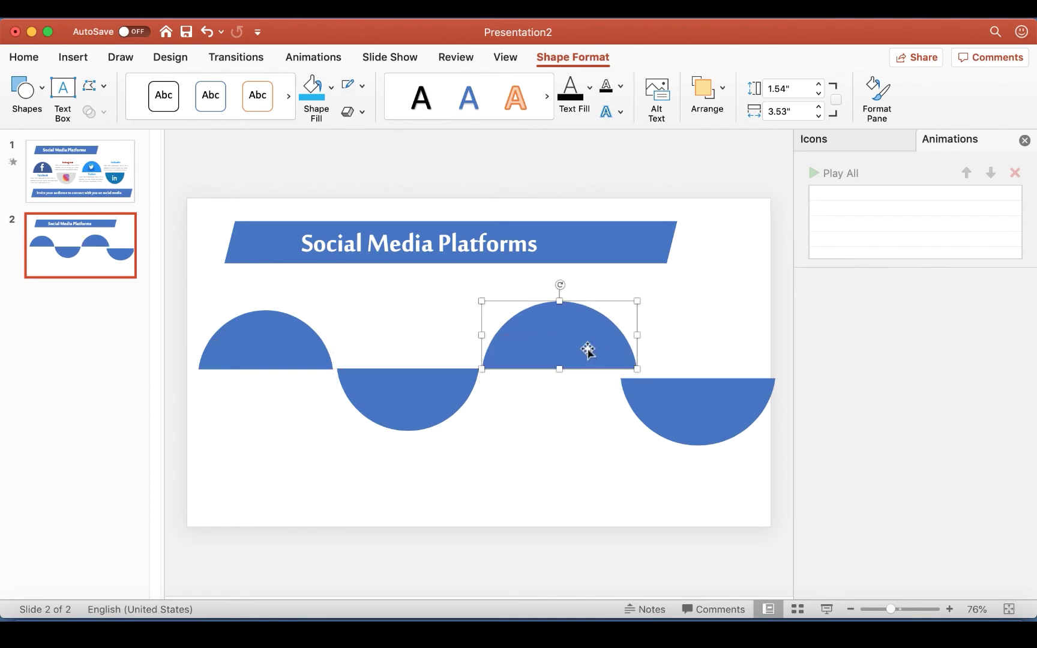
pyautogui.moveTo(637, 368); pyautogui.dragTo(620, 361)
pyautogui.moveTo(567, 324); pyautogui.dragTo(570, 339)
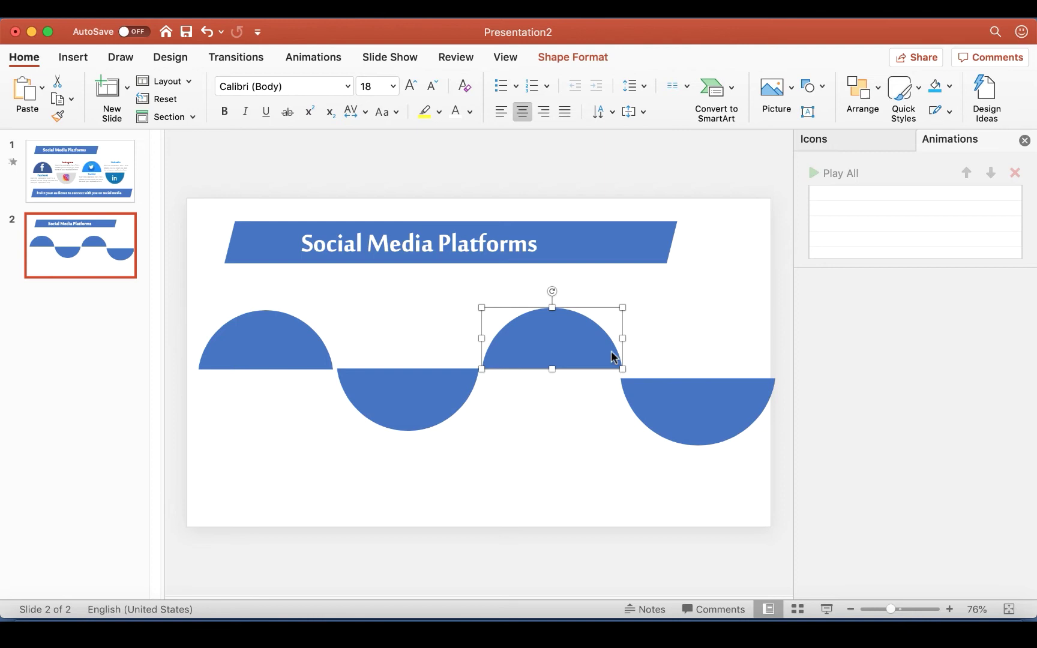
pyautogui.click(669, 400)
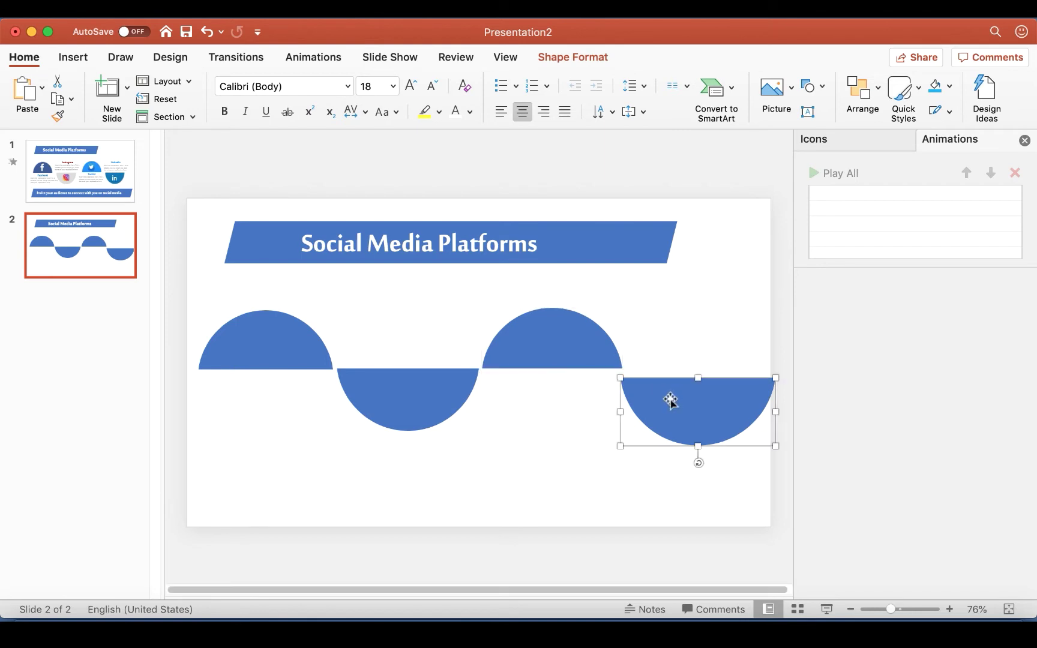
pyautogui.moveTo(623, 446); pyautogui.dragTo(662, 404)
pyautogui.click(613, 449)
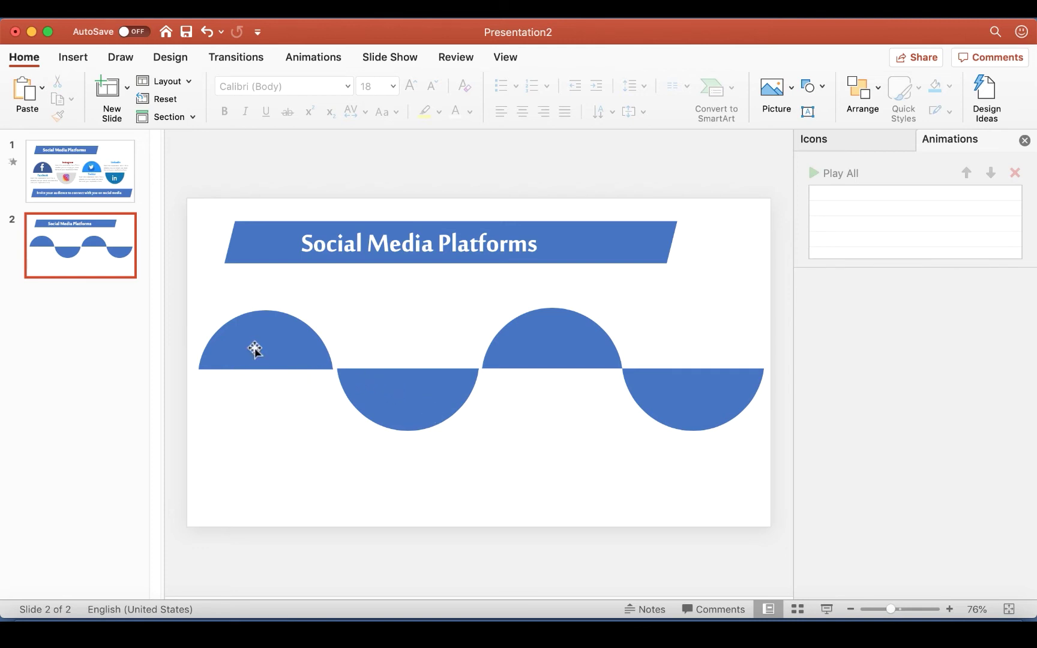
# Step: Copy slide 1's Facebook icon and centre it on slide 2's leftmost semicircle
pyautogui.click(53, 168)
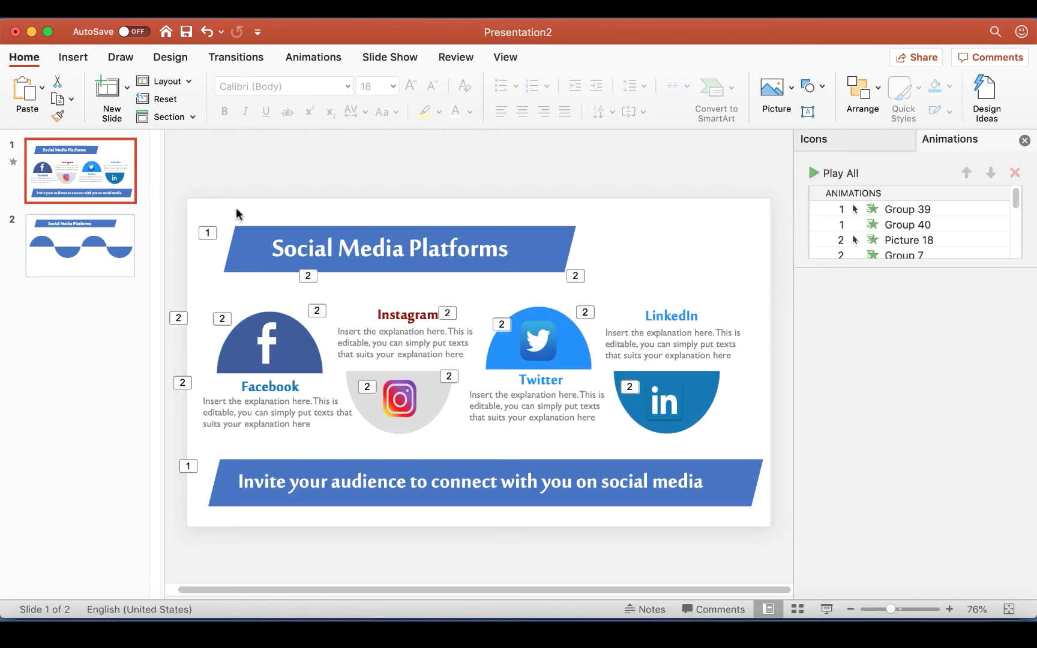
pyautogui.click(273, 342)
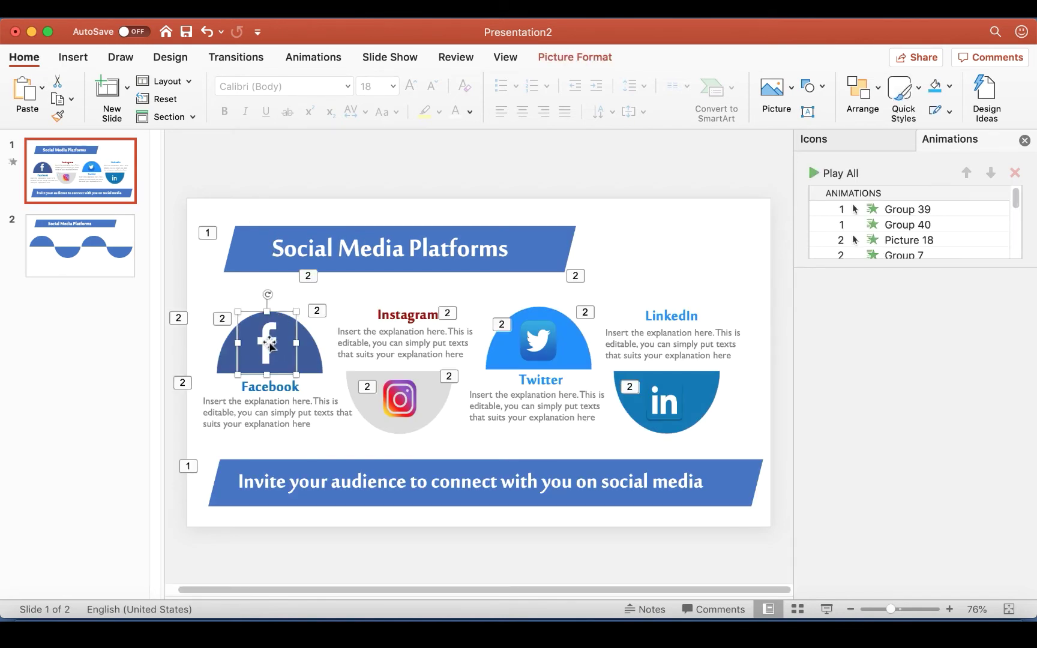
pyautogui.press('super+z')
pyautogui.rightClick(262, 344)
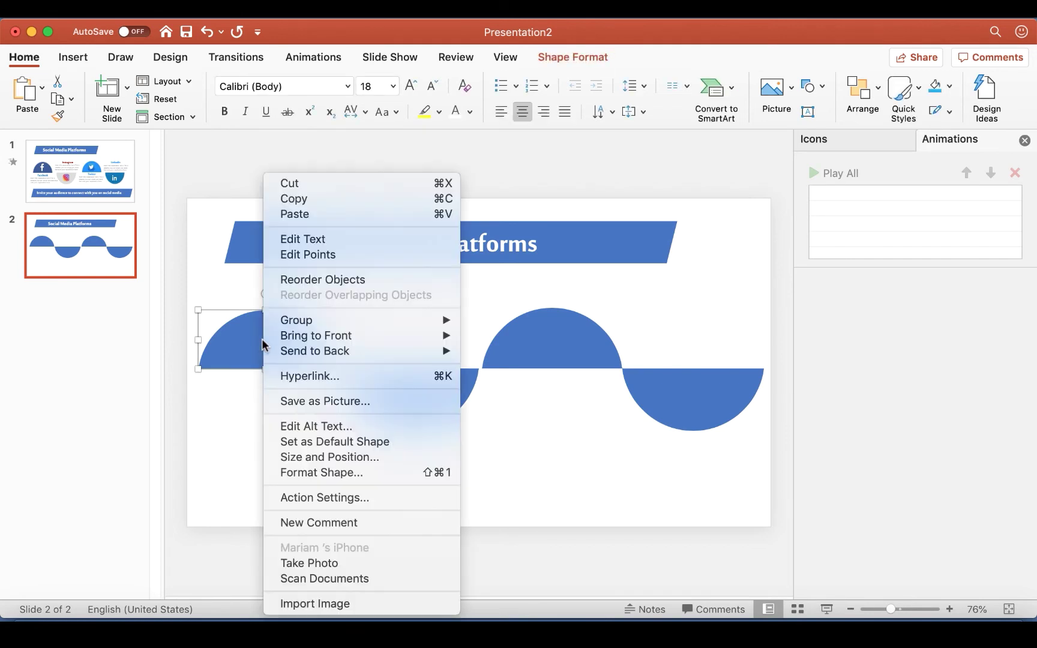
pyautogui.click(291, 216)
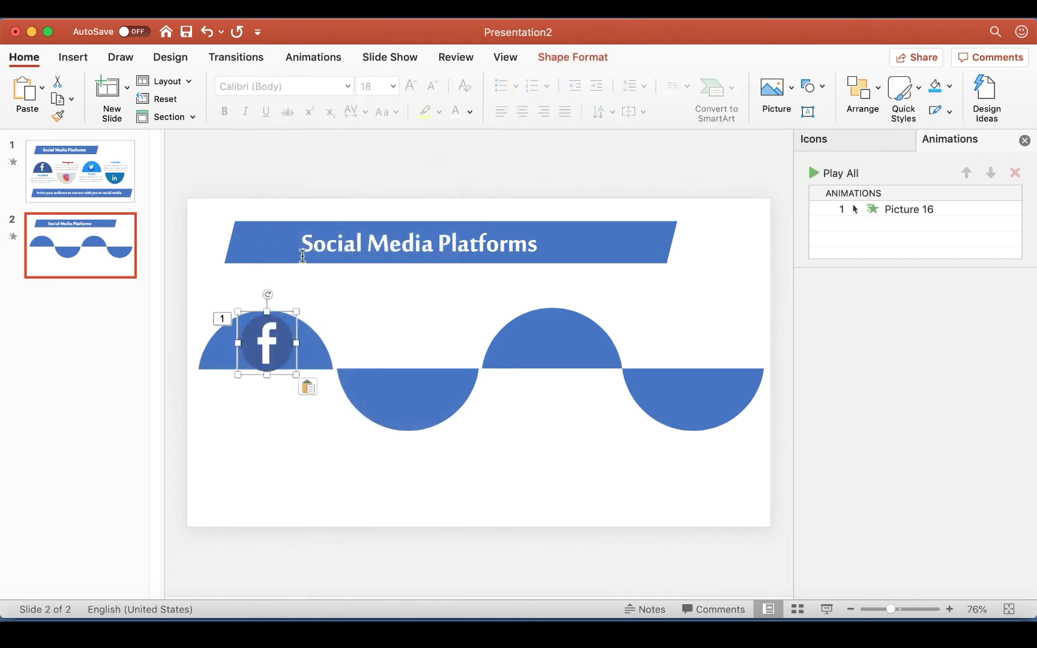
pyautogui.moveTo(278, 332)
pyautogui.mouseDown()
pyautogui.moveTo(262, 337)
pyautogui.moveTo(276, 331)
pyautogui.mouseUp()
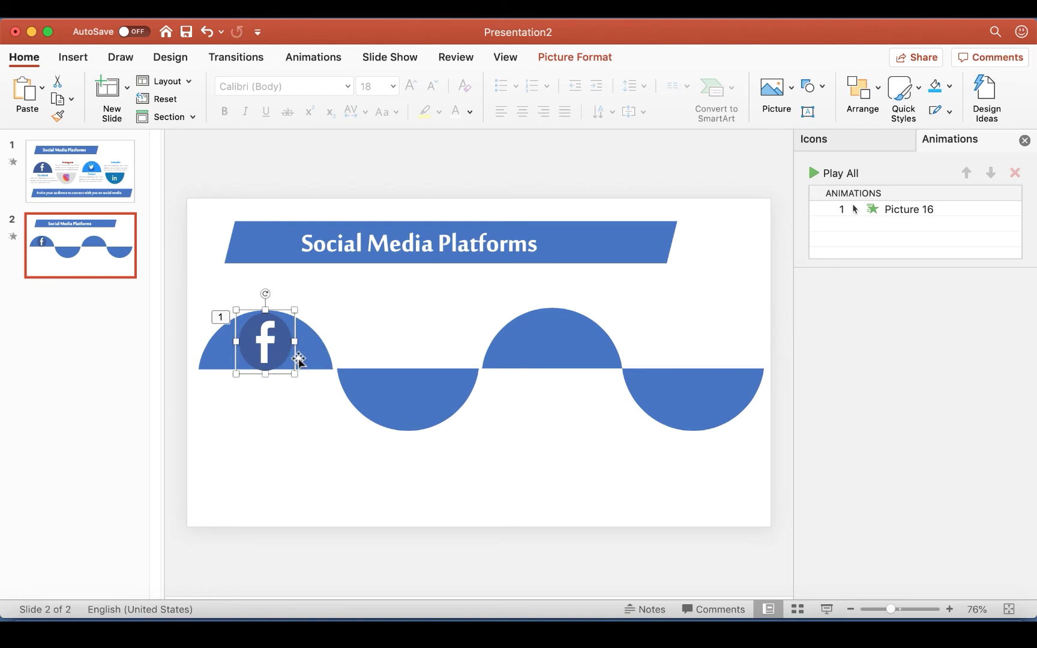
pyautogui.click(308, 355)
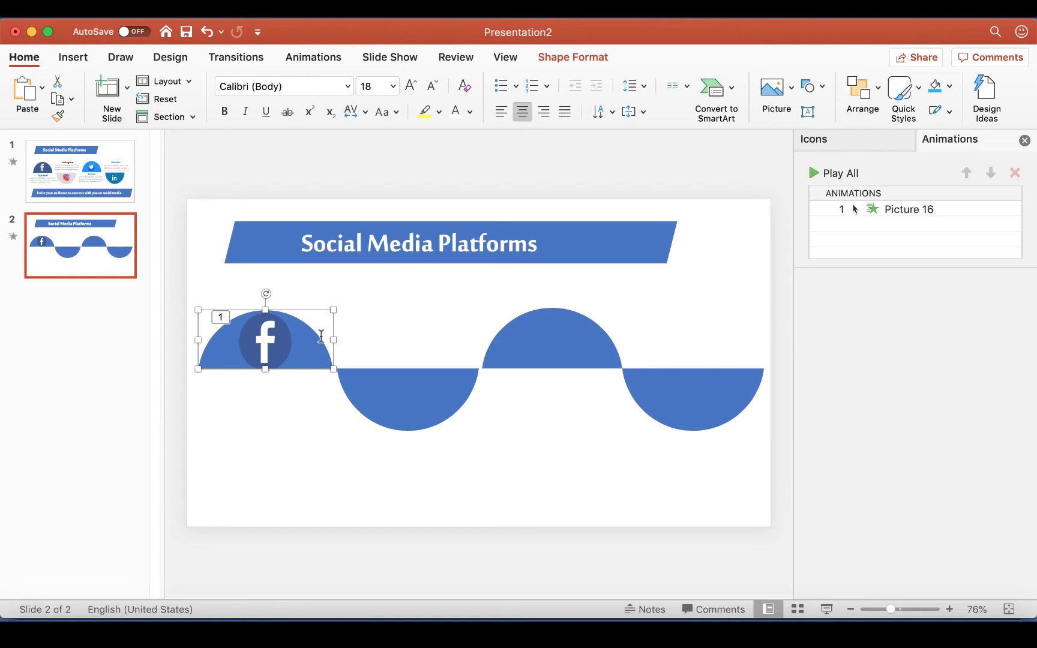
# Step: Fill the left semicircle with the Facebook icon's darker blue using the More Fill Colors eyedropper
pyautogui.click(950, 87)
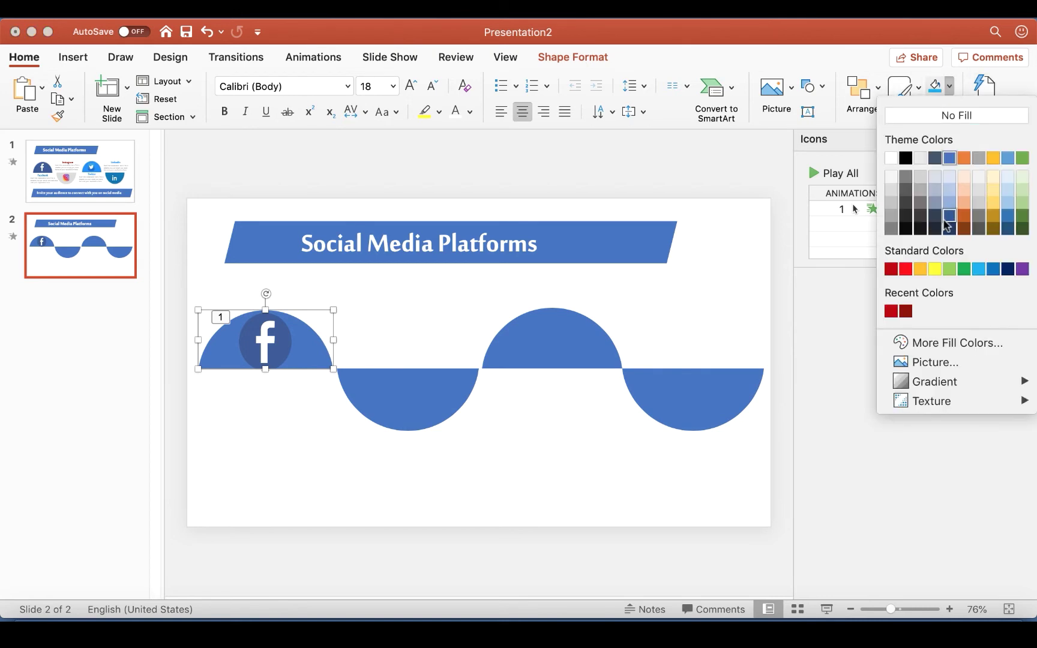
pyautogui.click(925, 347)
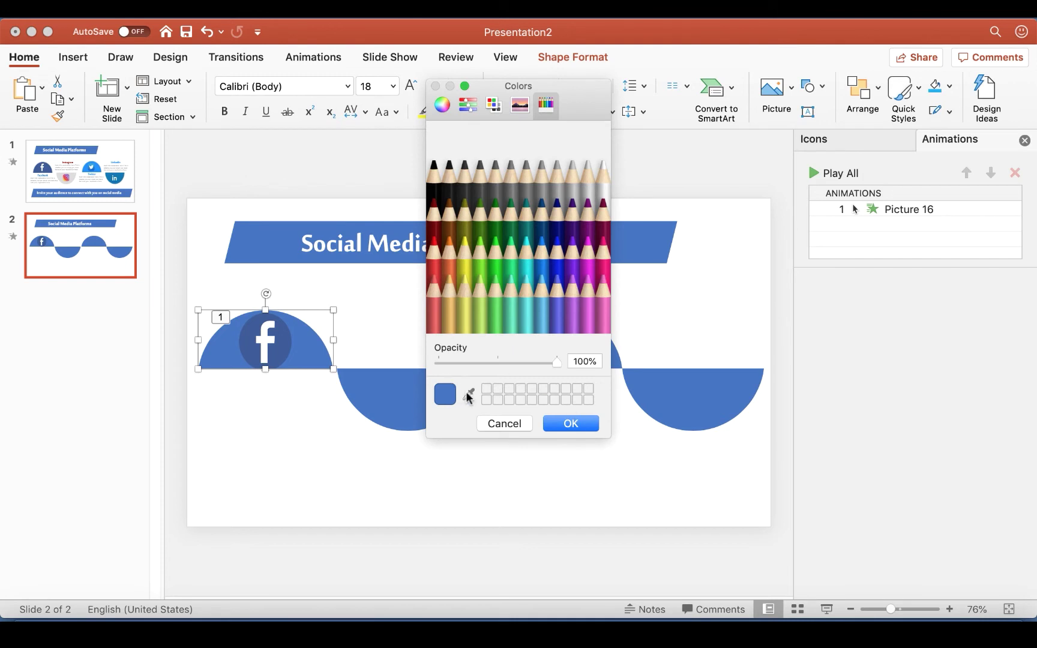
pyautogui.click(469, 395)
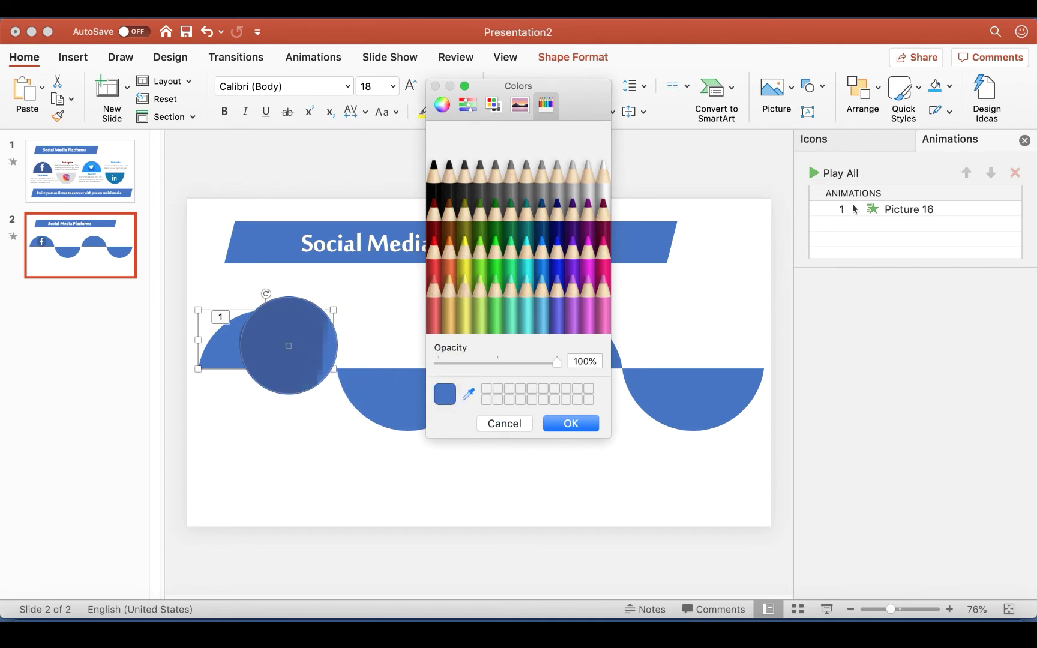
pyautogui.click(286, 350)
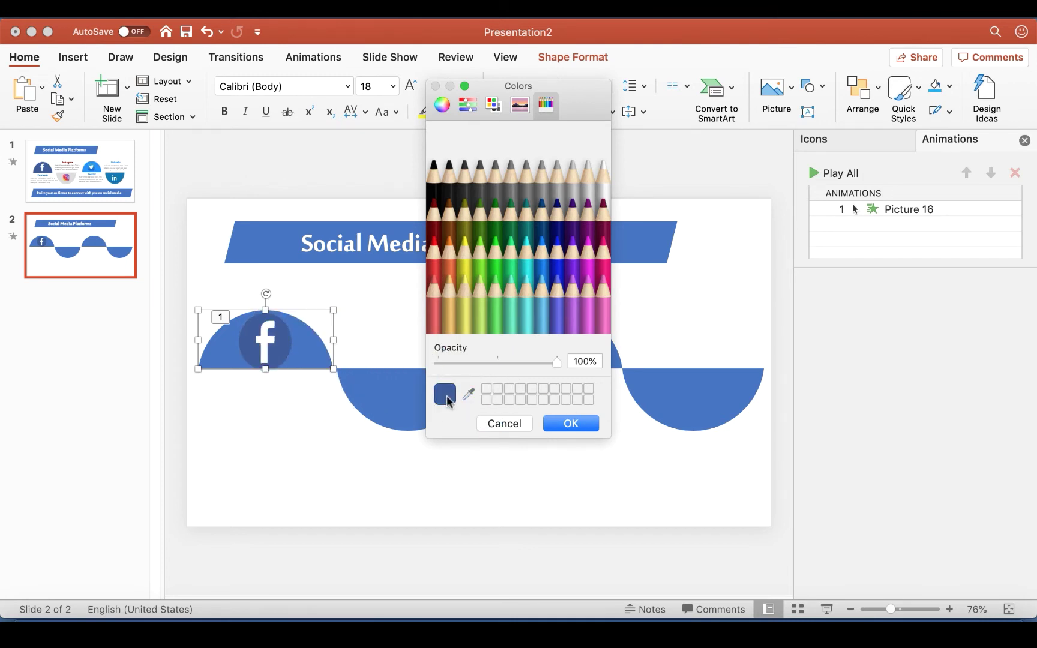
pyautogui.click(578, 426)
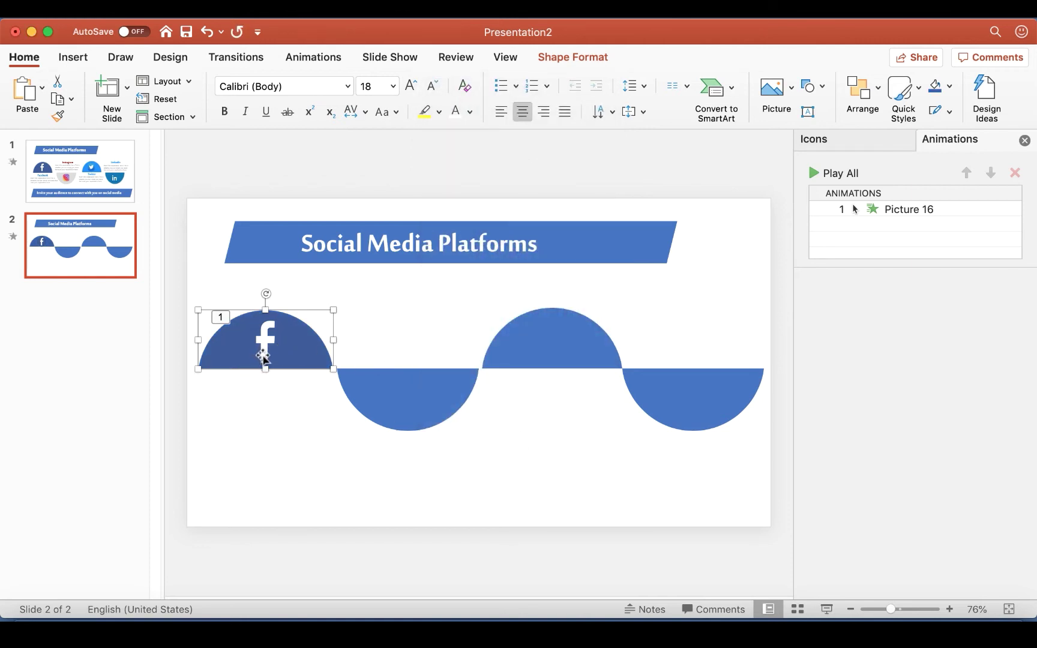
# Step: Copy the Instagram, Twitter and LinkedIn icons from slide 1 and paste them onto slide 2
pyautogui.click(80, 171)
pyautogui.click(413, 398)
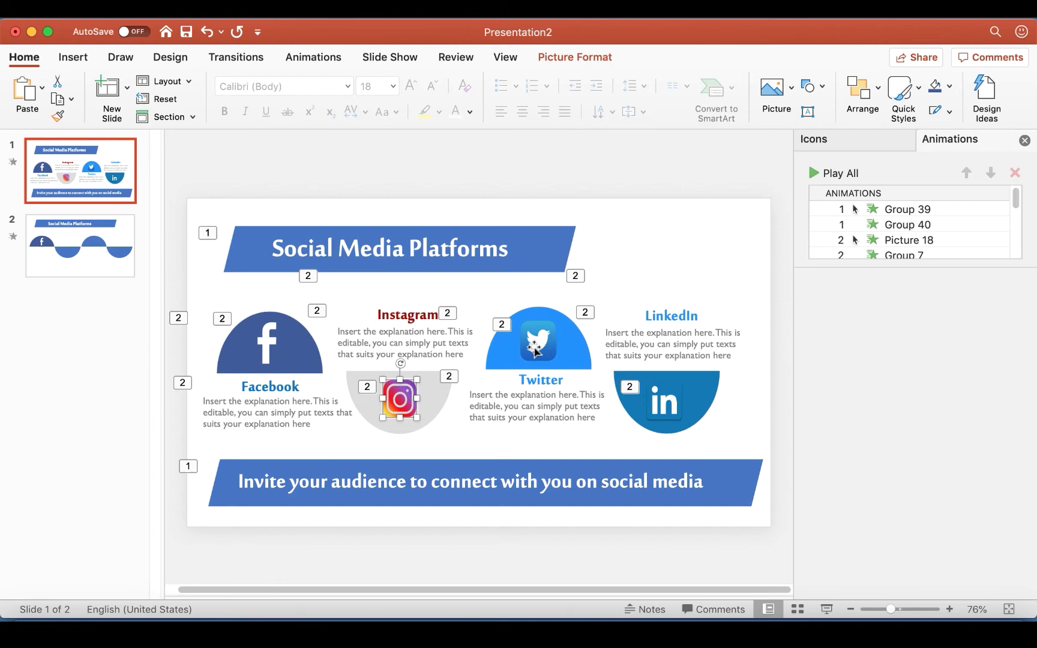
pyautogui.keyDown('shift'); pyautogui.click(530, 342); pyautogui.keyUp('shift')
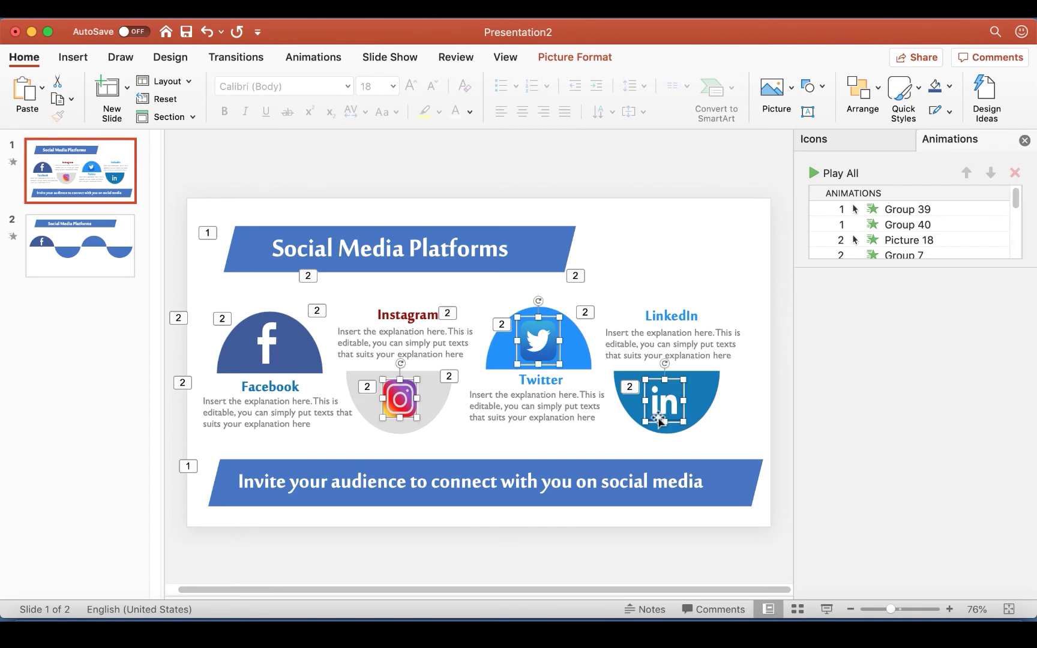
pyautogui.click(90, 225)
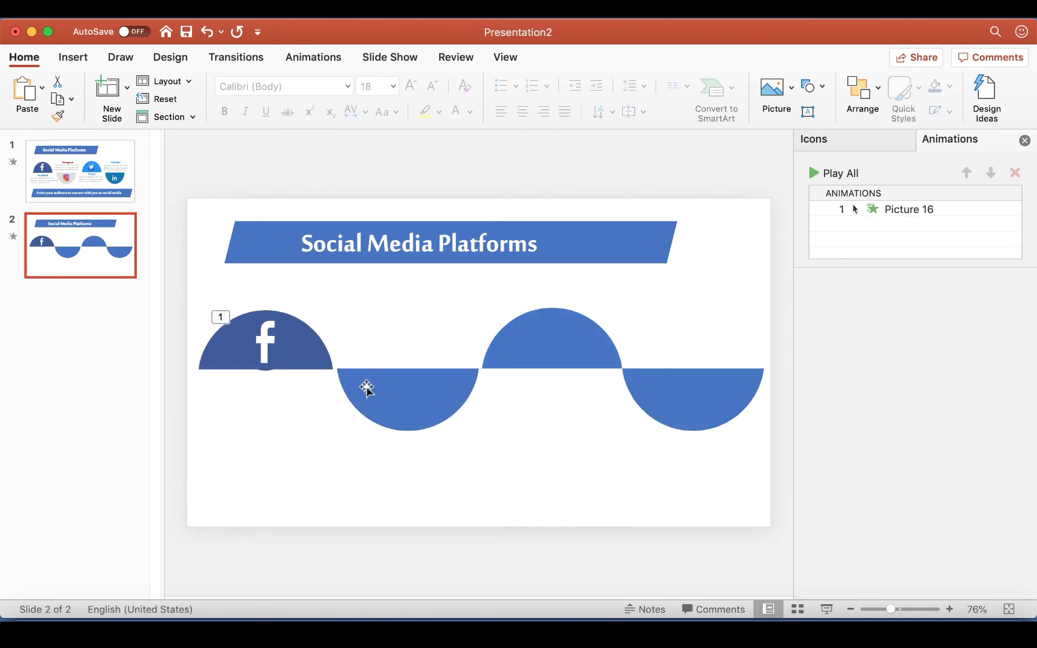
pyautogui.press('super+v')
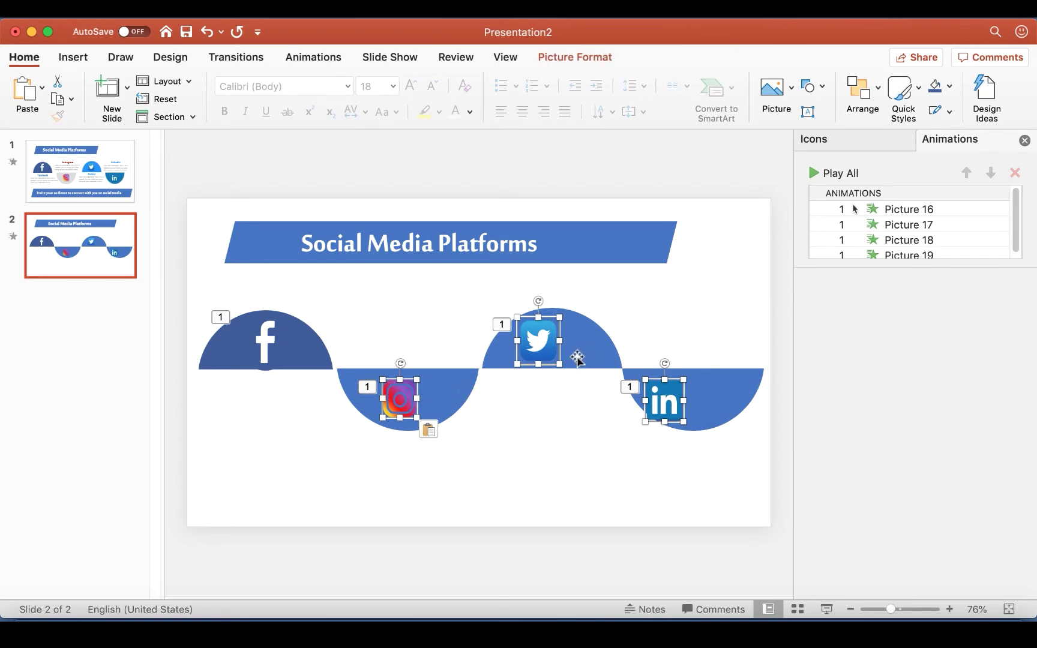
pyautogui.moveTo(539, 339); pyautogui.dragTo(542, 336)
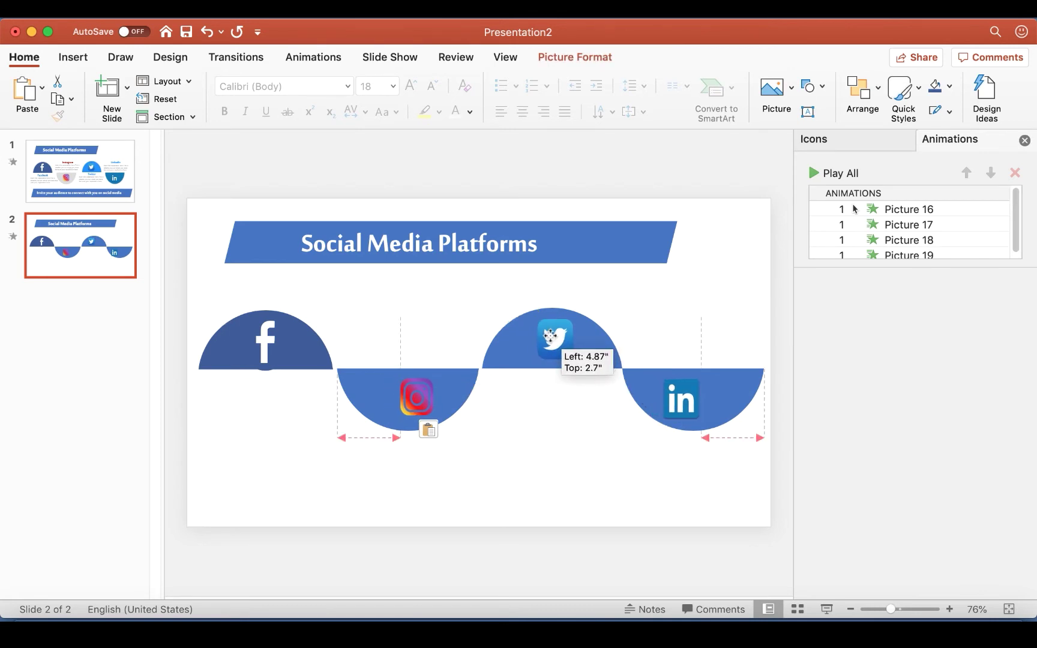
pyautogui.moveTo(549, 338); pyautogui.dragTo(549, 338)
pyautogui.click(444, 364)
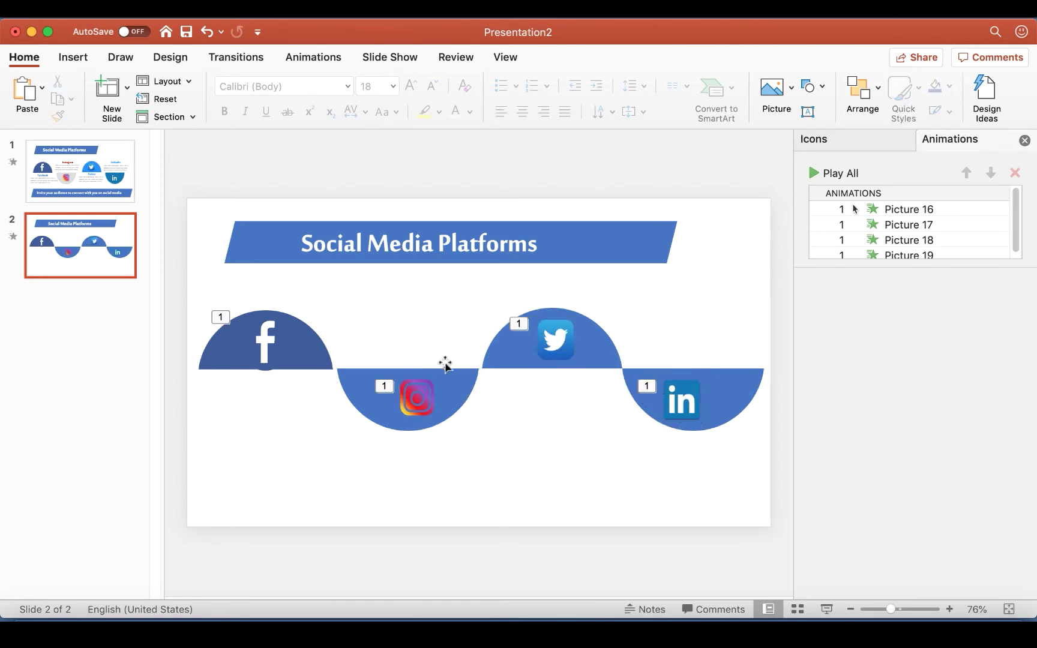
# Step: Centre the Instagram, Twitter and LinkedIn icons on their own semicircles
pyautogui.moveTo(419, 398); pyautogui.dragTo(408, 398)
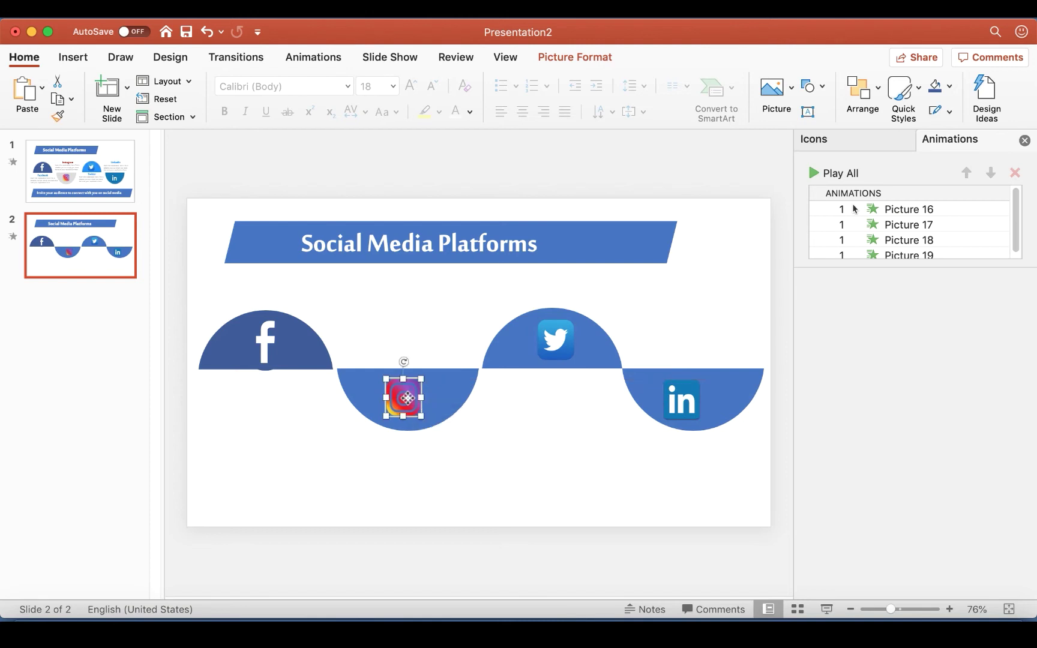
pyautogui.moveTo(556, 339); pyautogui.dragTo(552, 339)
pyautogui.moveTo(679, 402); pyautogui.dragTo(691, 397)
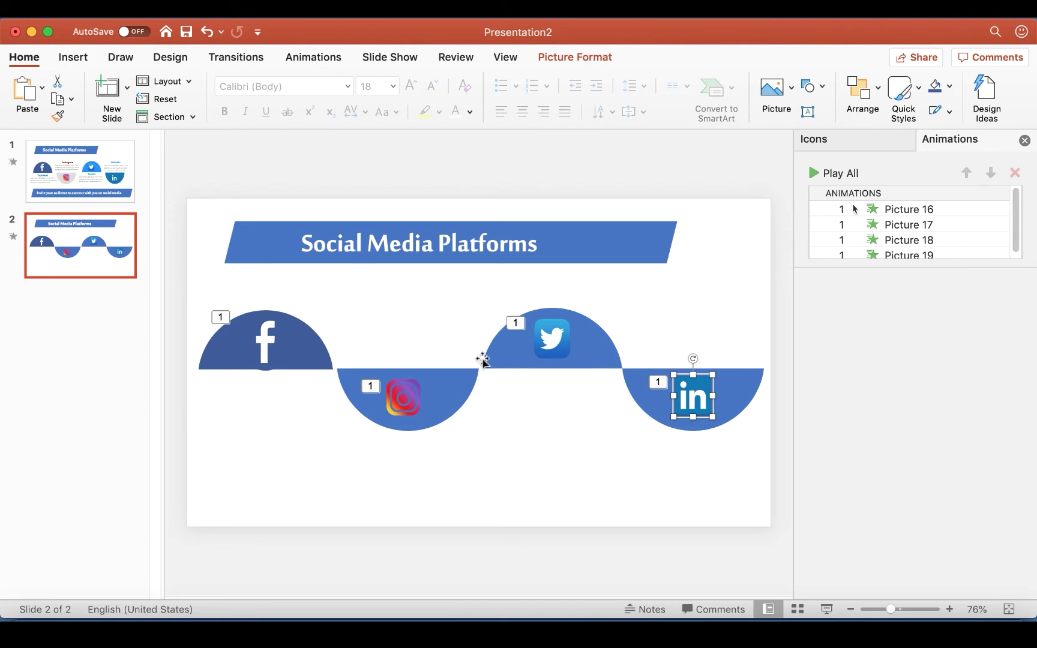
# Step: Fill the Instagram semicircle light grey, then view slide 1 for reference
pyautogui.click(457, 392)
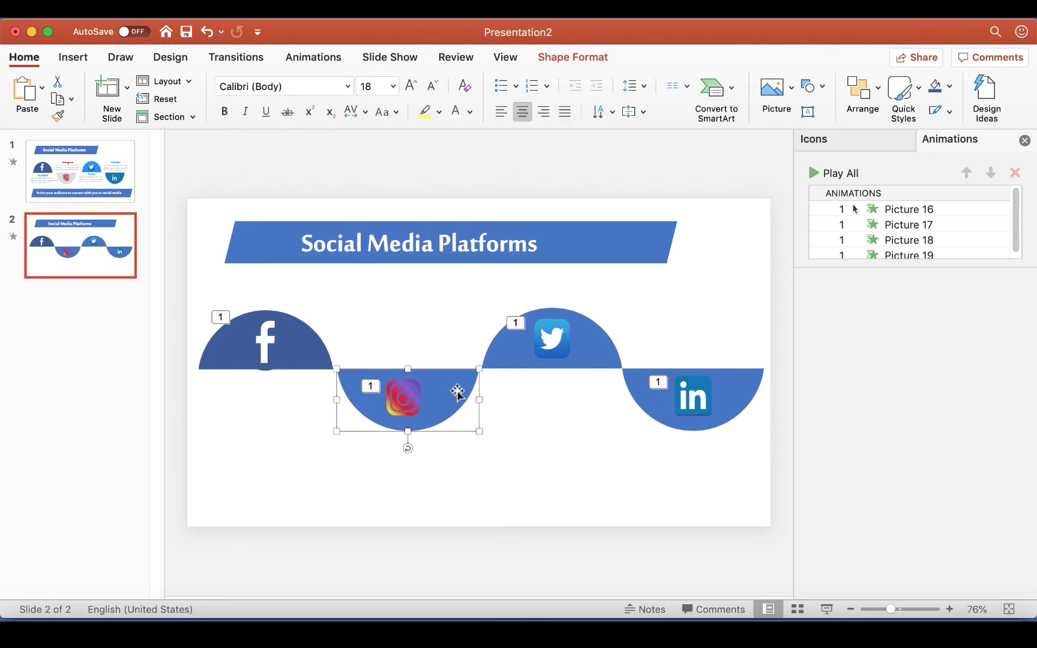
pyautogui.click(949, 86)
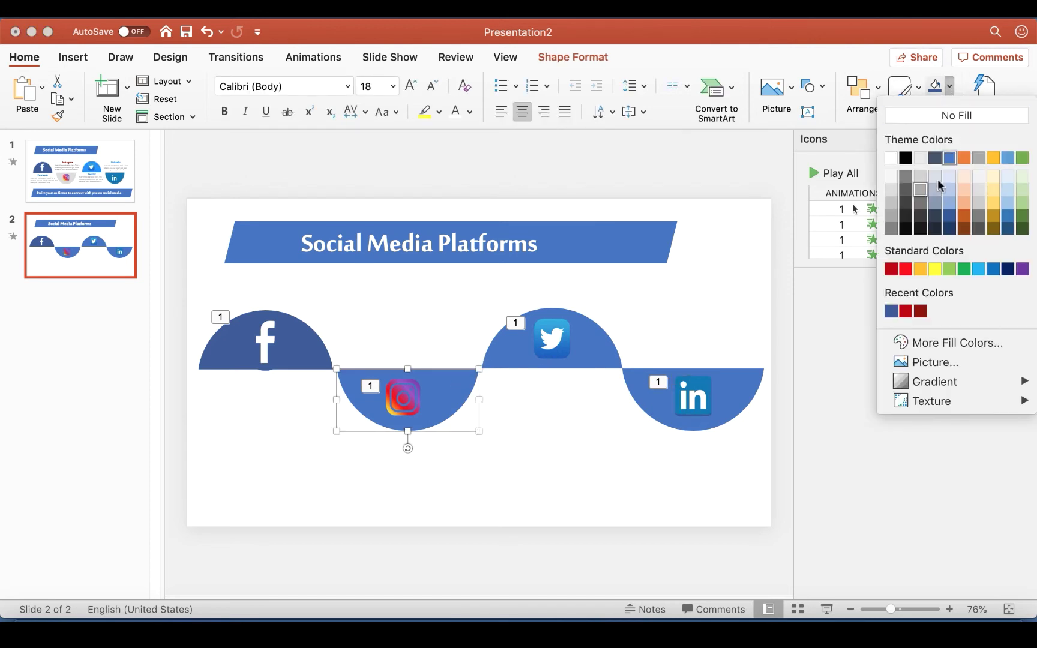
pyautogui.click(891, 190)
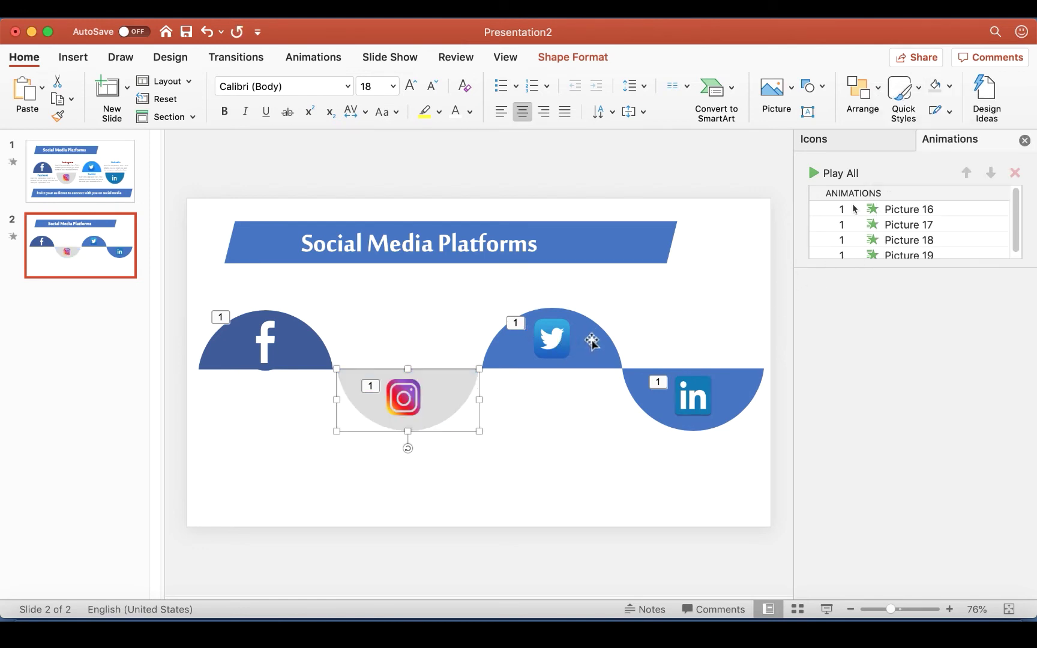
pyautogui.click(564, 346)
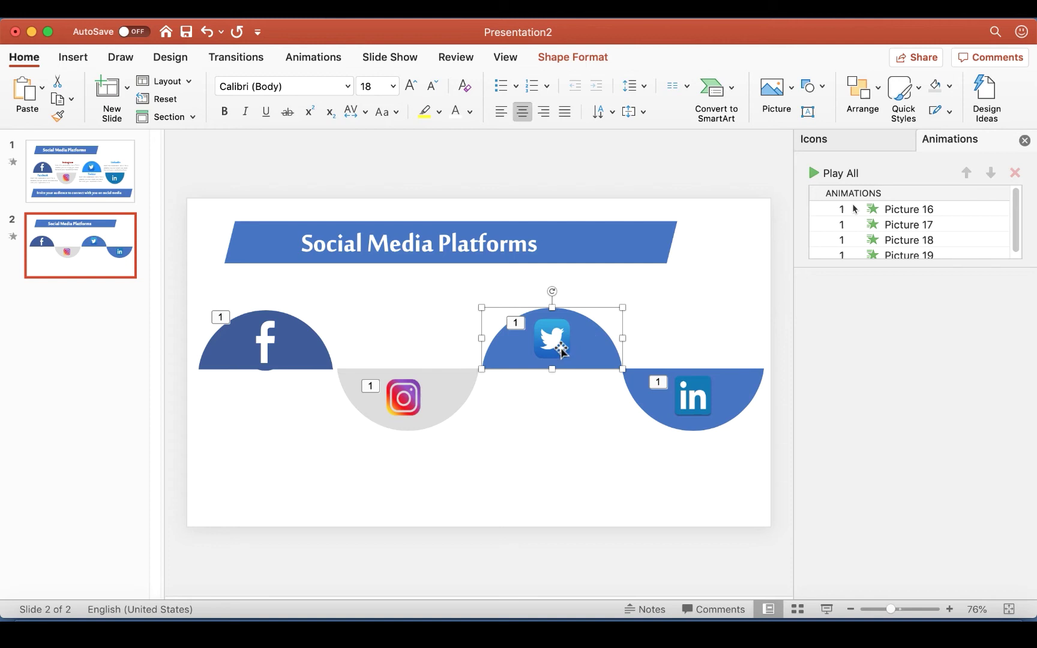
pyautogui.click(89, 143)
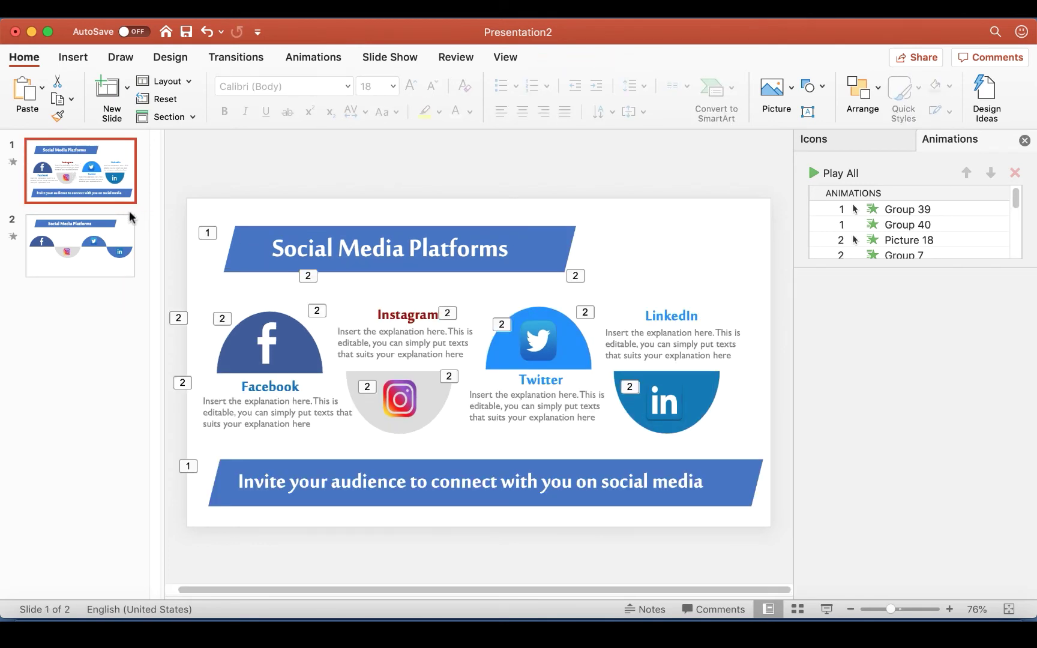
# Step: Fill slide 2's Twitter semicircle with the light blue sampled from the Twitter icon
pyautogui.click(93, 232)
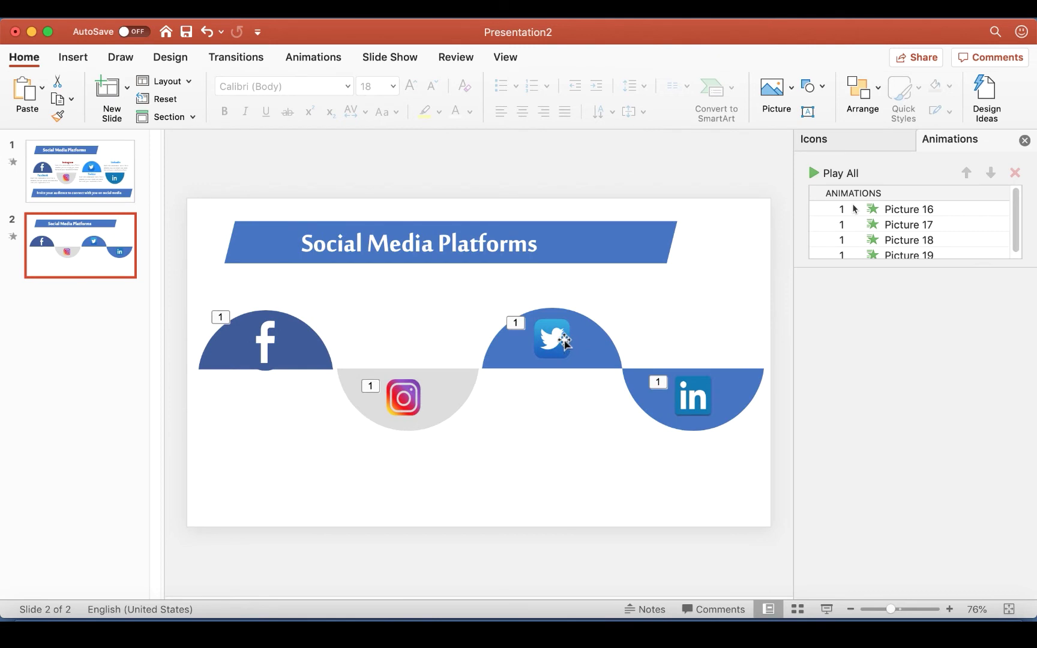
pyautogui.click(564, 342)
pyautogui.click(950, 85)
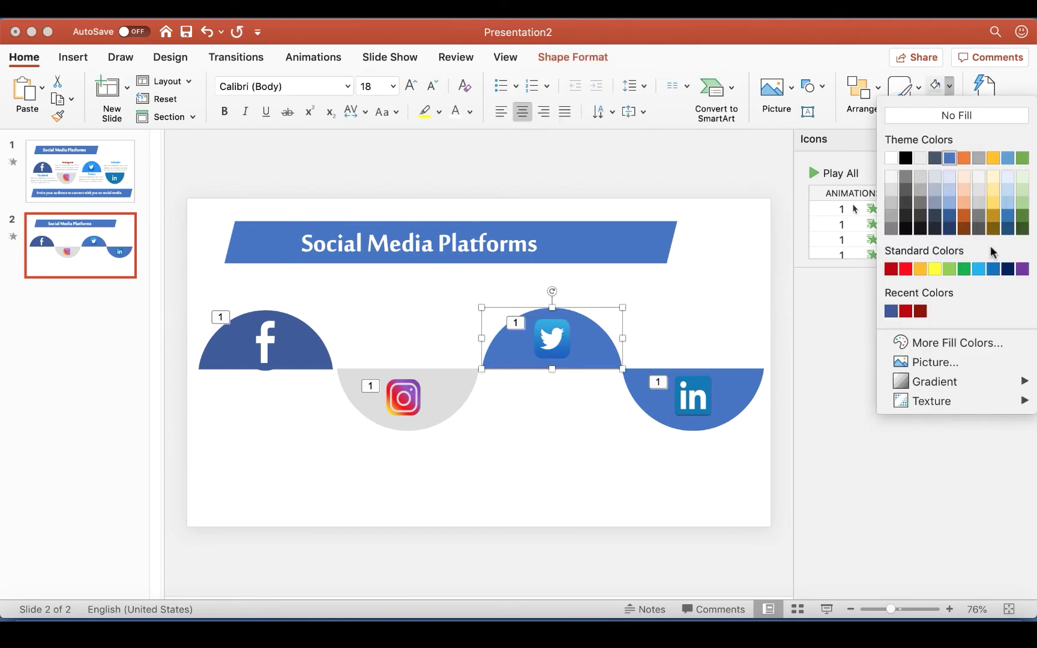
pyautogui.click(928, 342)
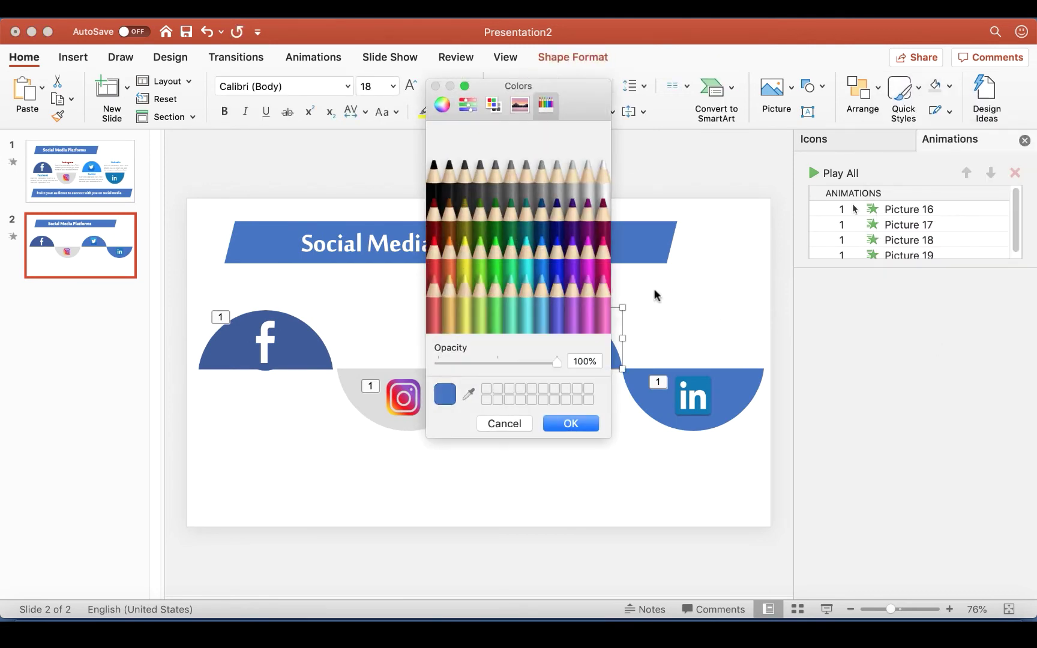
pyautogui.moveTo(474, 387); pyautogui.dragTo(316, 408)
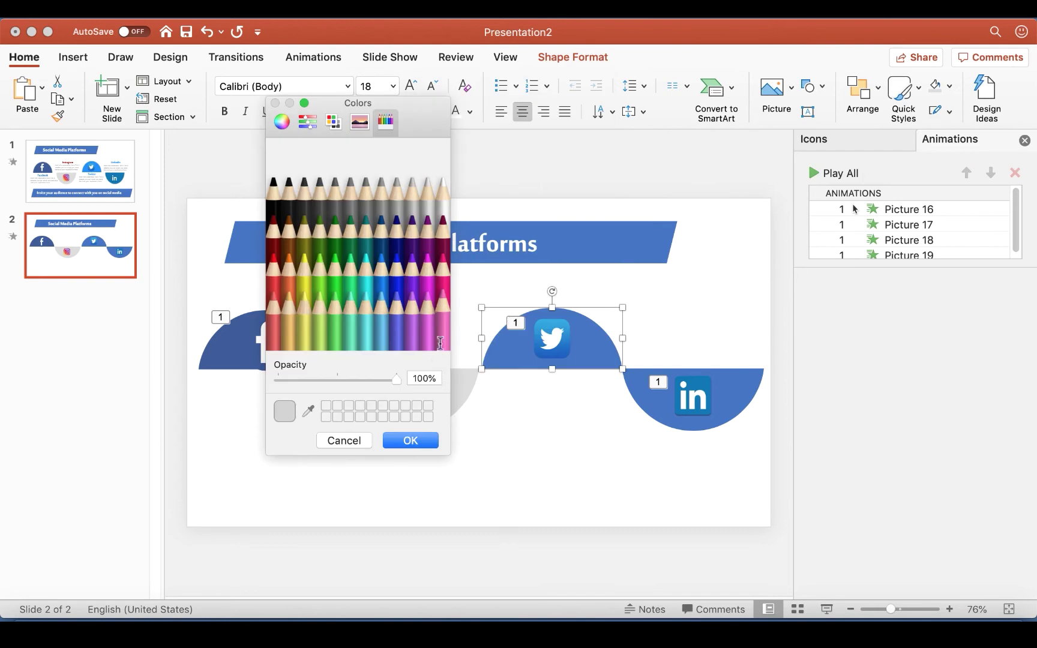
pyautogui.click(310, 412)
pyautogui.click(558, 337)
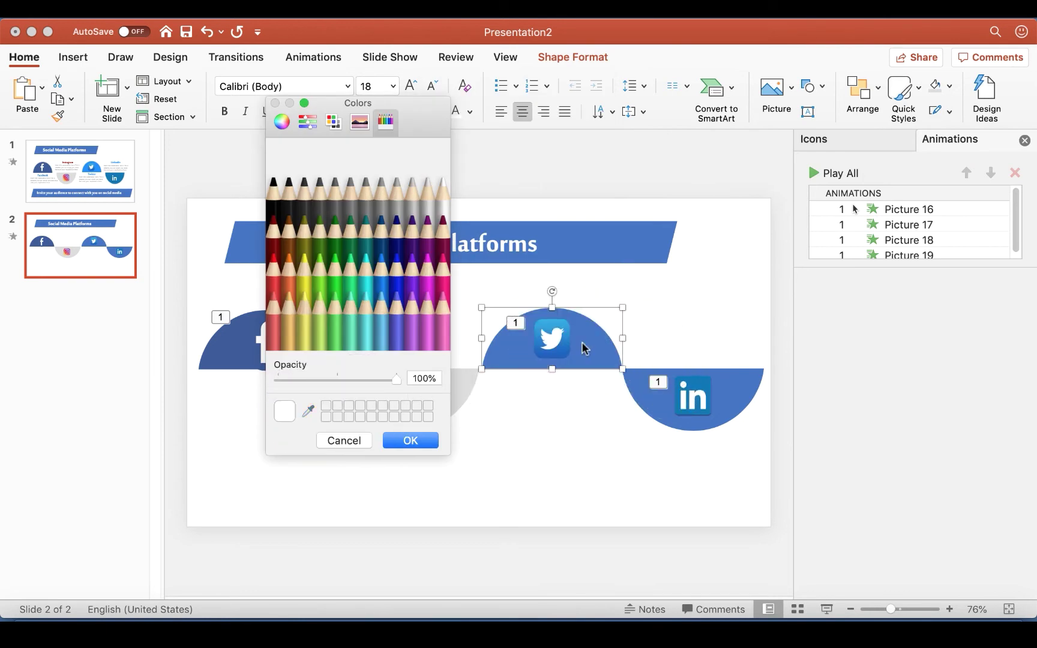
pyautogui.click(309, 412)
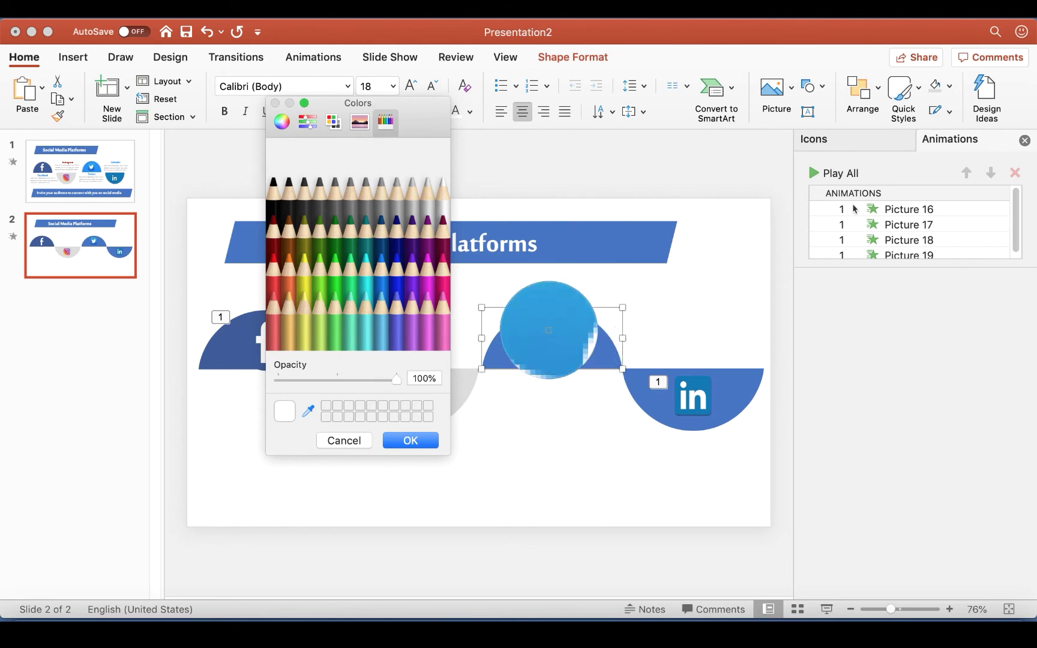
pyautogui.click(550, 328)
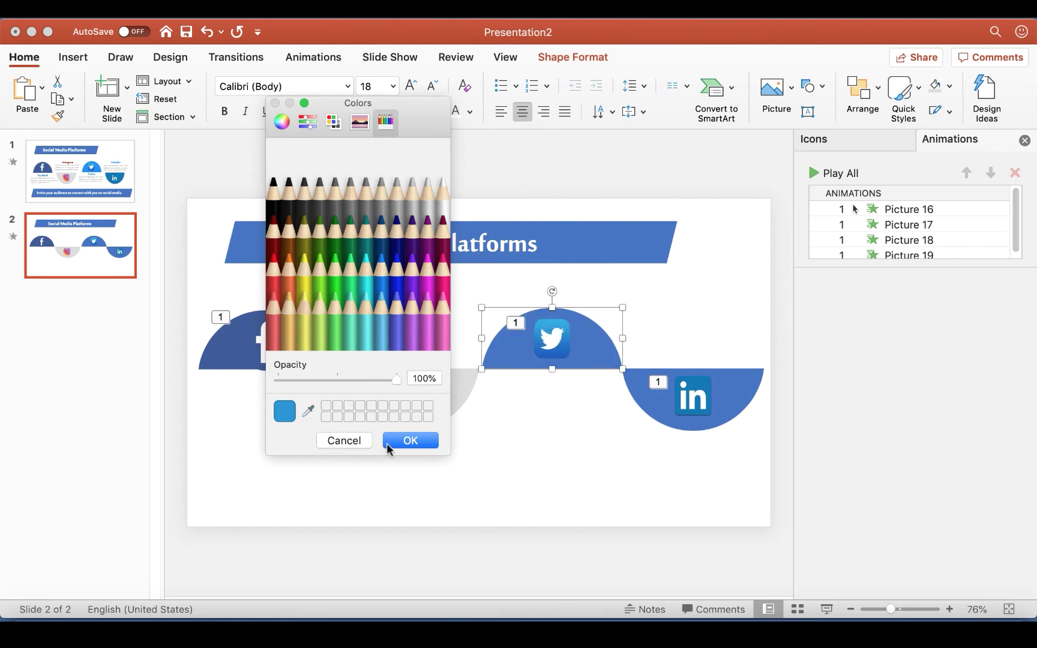
pyautogui.click(413, 439)
pyautogui.click(702, 317)
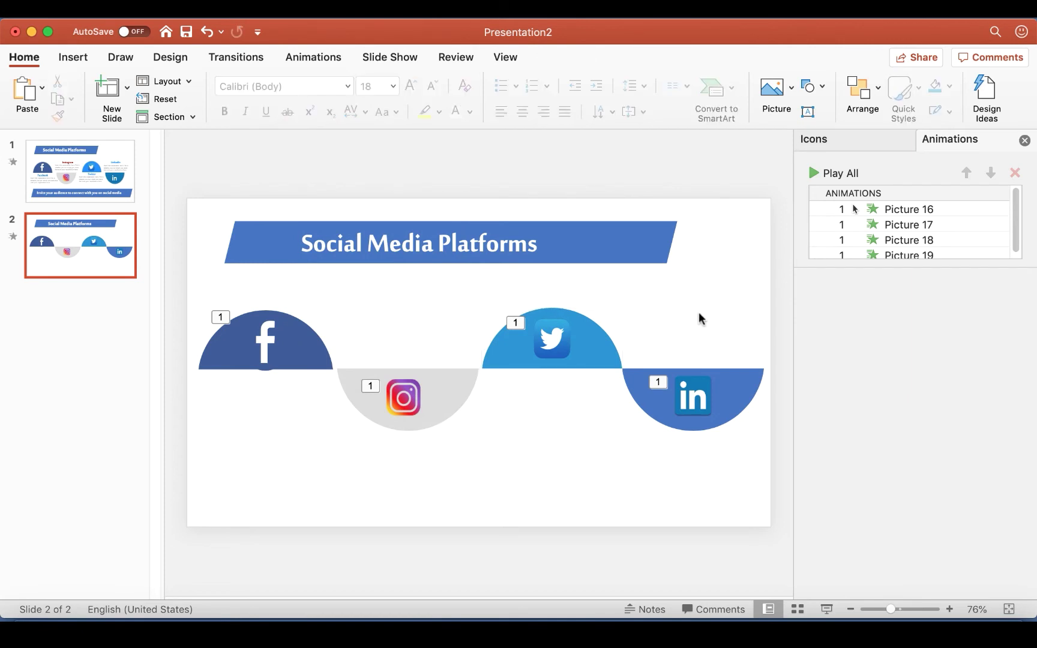
# Step: Fill the LinkedIn half-circle with the darker blue sampled from the LinkedIn icon, then view slide 1
pyautogui.click(735, 394)
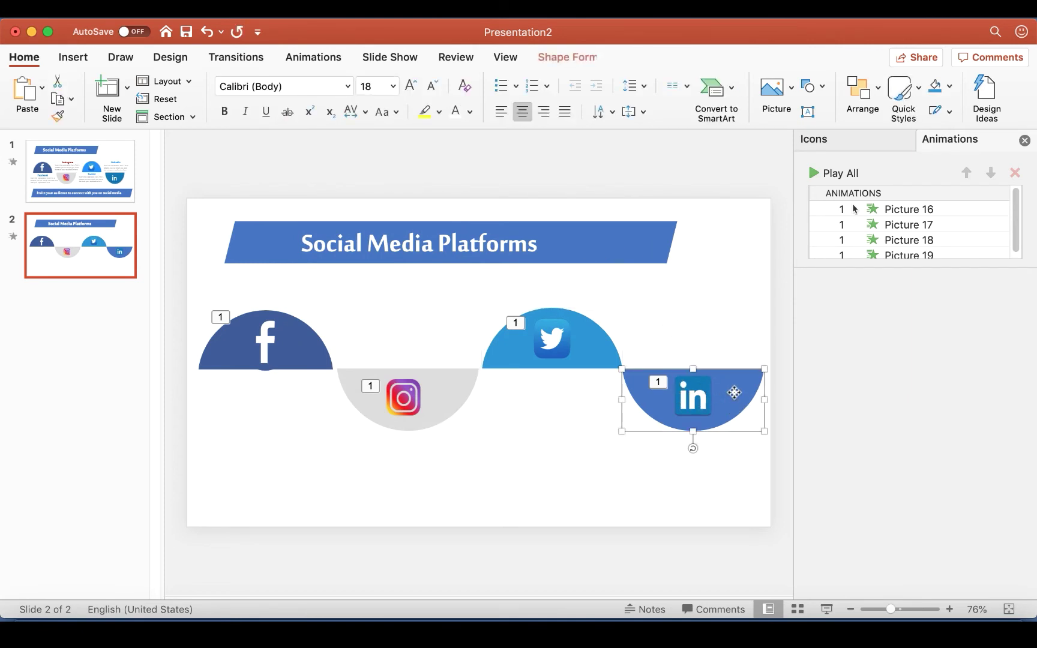
pyautogui.click(950, 88)
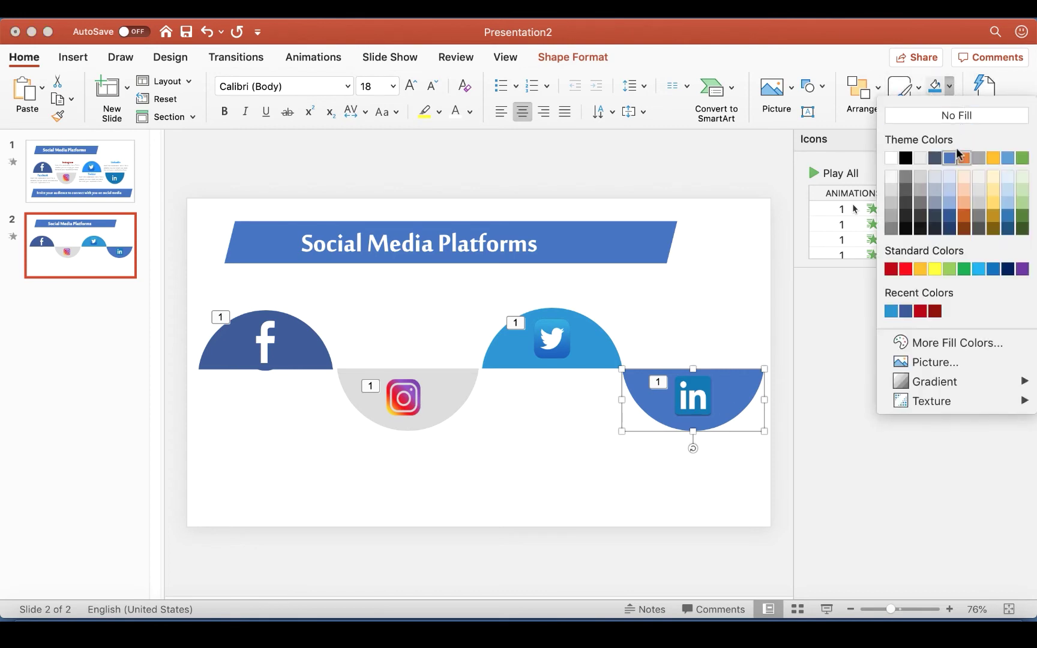
pyautogui.click(947, 345)
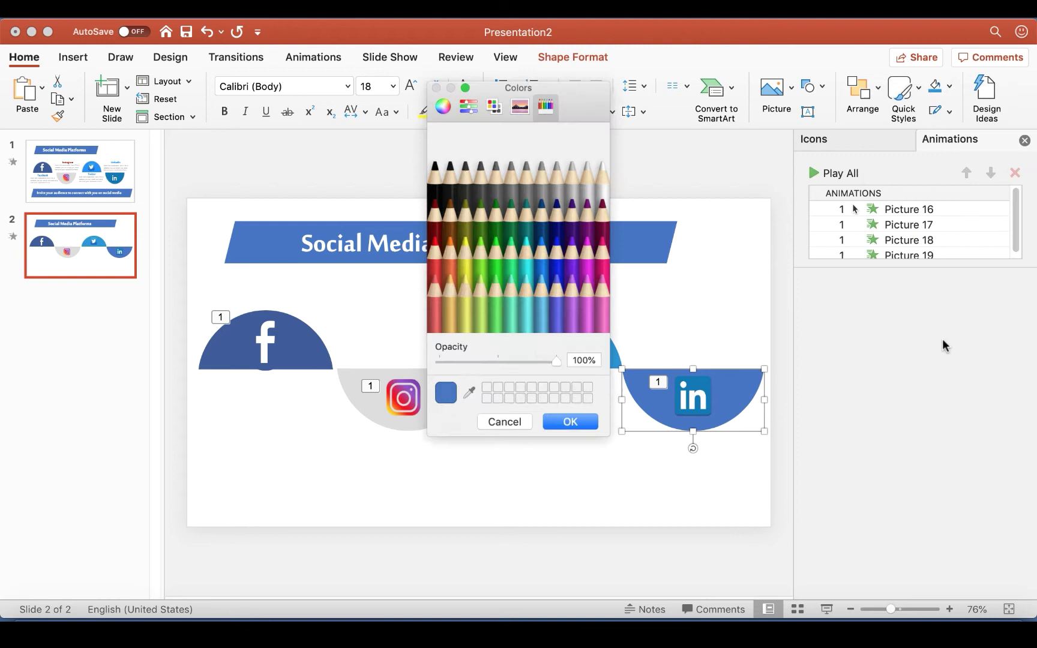
pyautogui.click(468, 393)
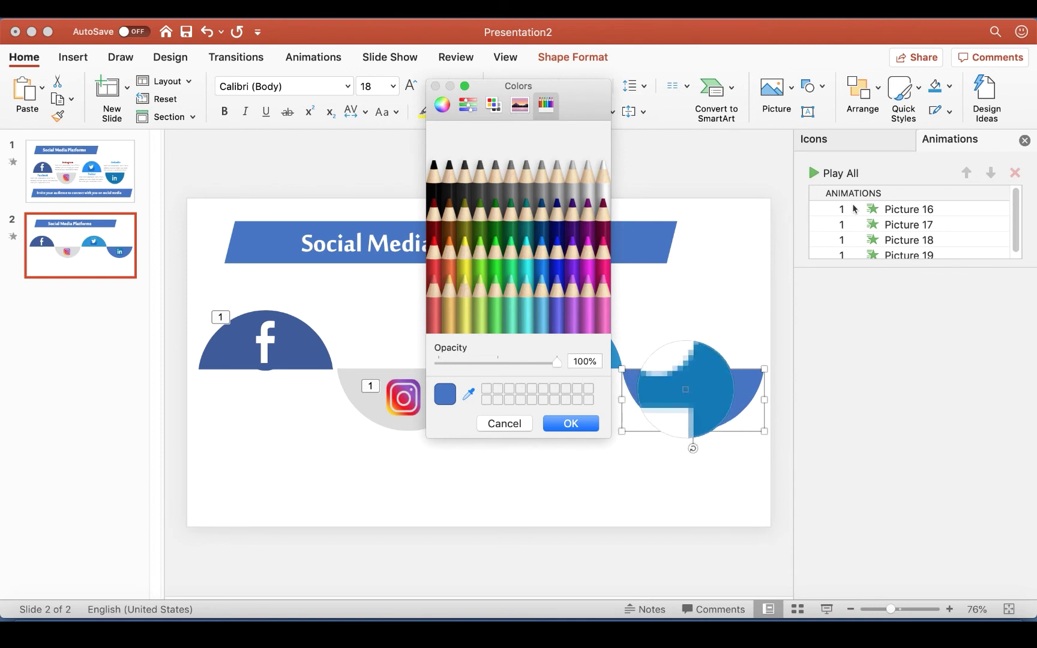
pyautogui.click(686, 390)
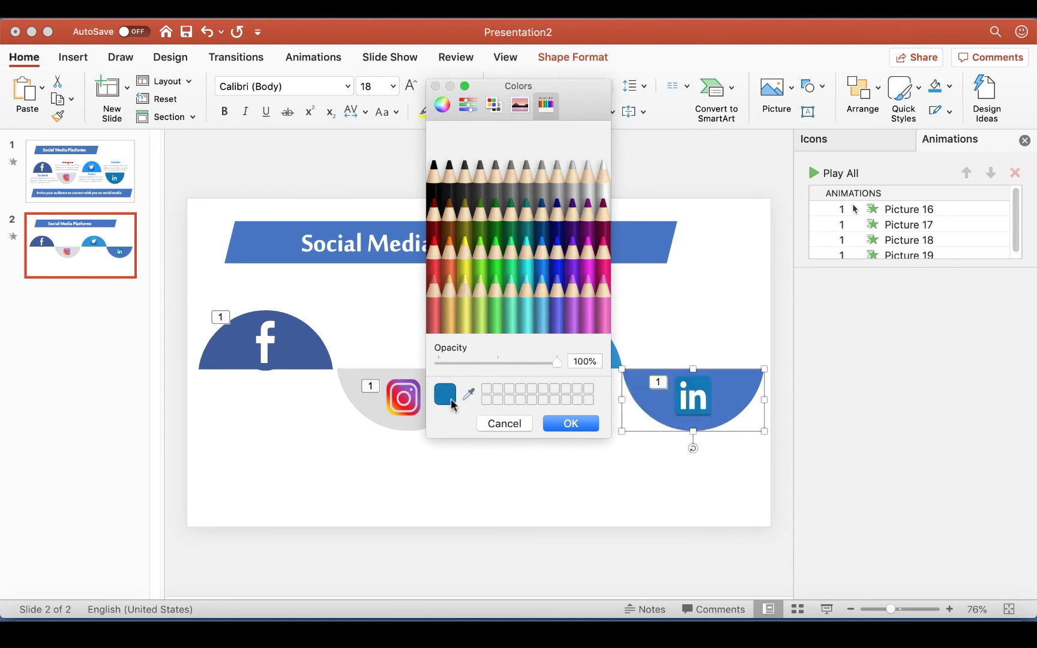
pyautogui.click(576, 423)
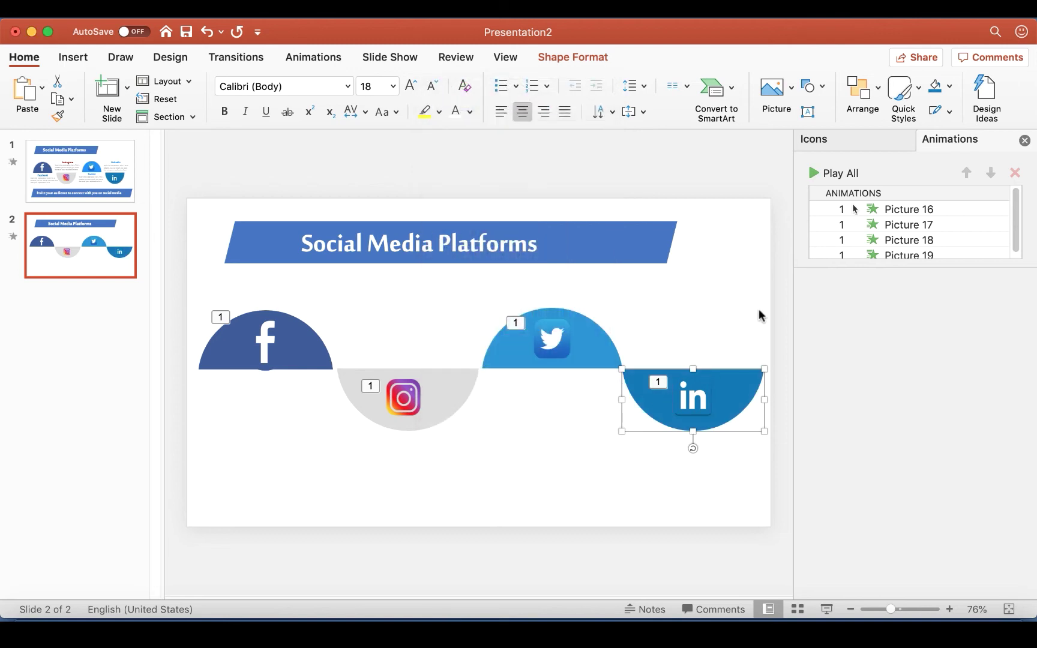
pyautogui.click(728, 325)
pyautogui.click(96, 174)
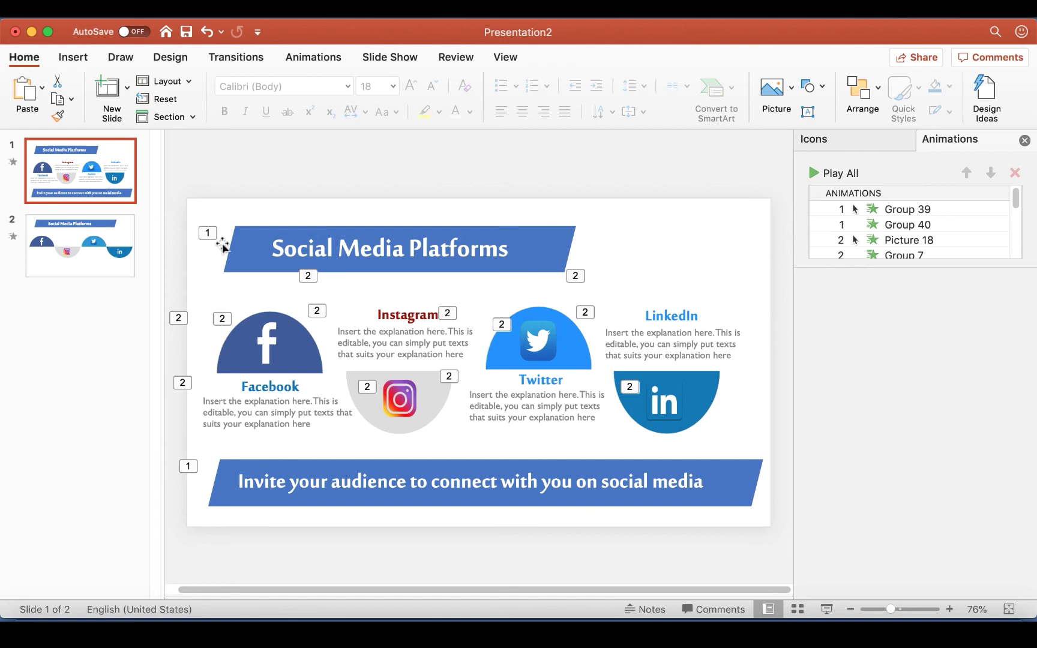
# Step: Duplicate slide 2's blue title banner and move the copy to the bottom of the slide
pyautogui.click(77, 251)
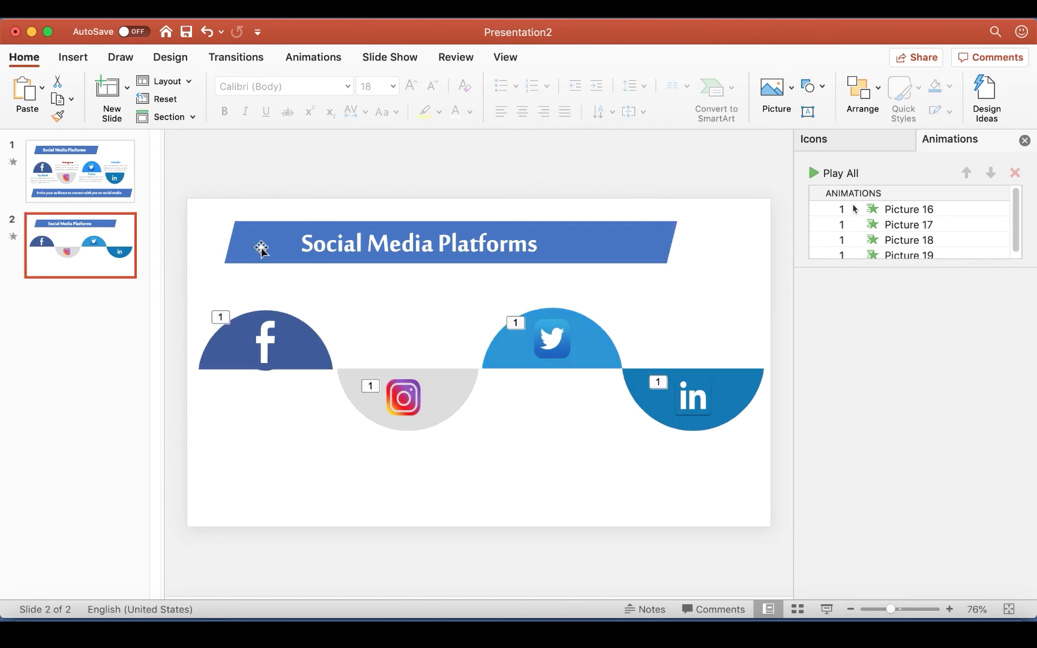
pyautogui.click(278, 223)
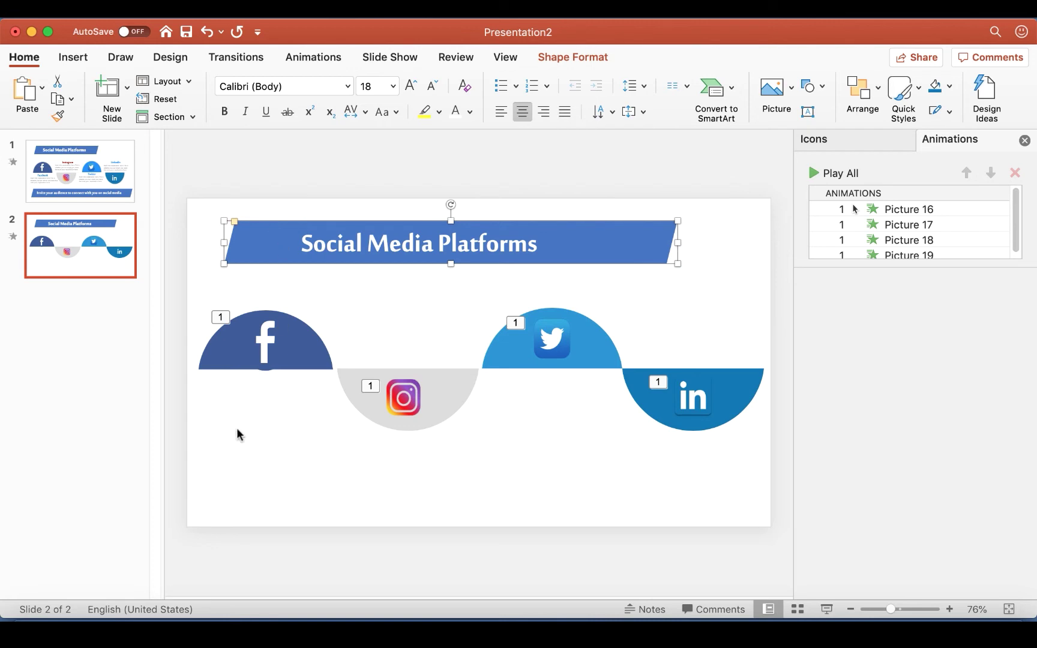
pyautogui.press('super+c')
pyautogui.press('super+v')
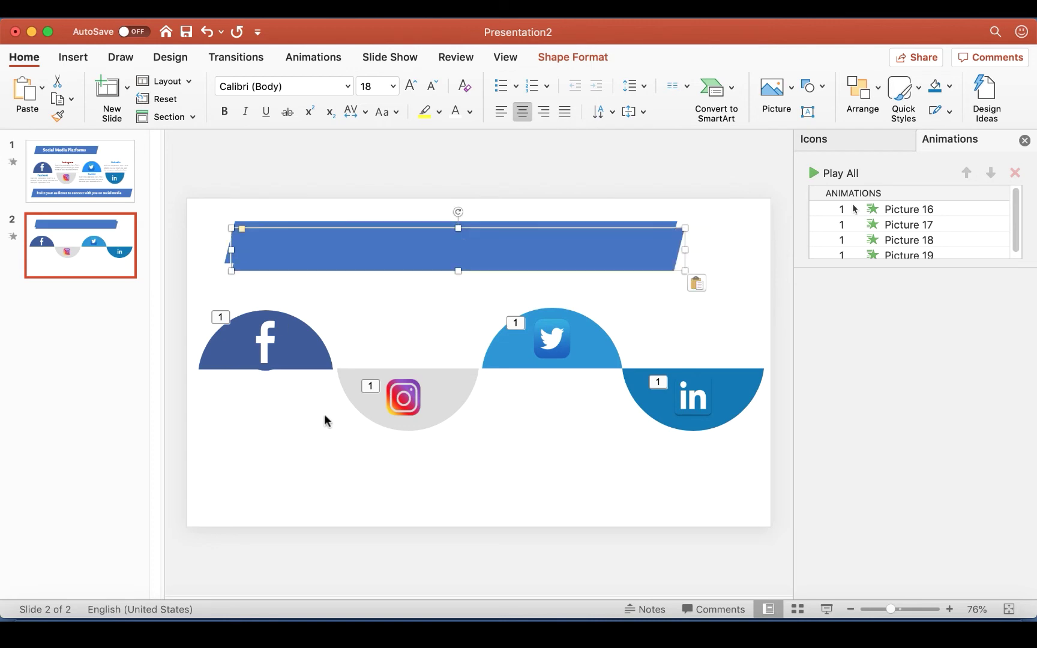
pyautogui.moveTo(384, 216); pyautogui.dragTo(360, 449)
# Step: Widen the bottom banner and place slide 1's 'Invite your audience to connect with you on social media' text on it
pyautogui.moveTo(662, 474); pyautogui.dragTo(755, 478)
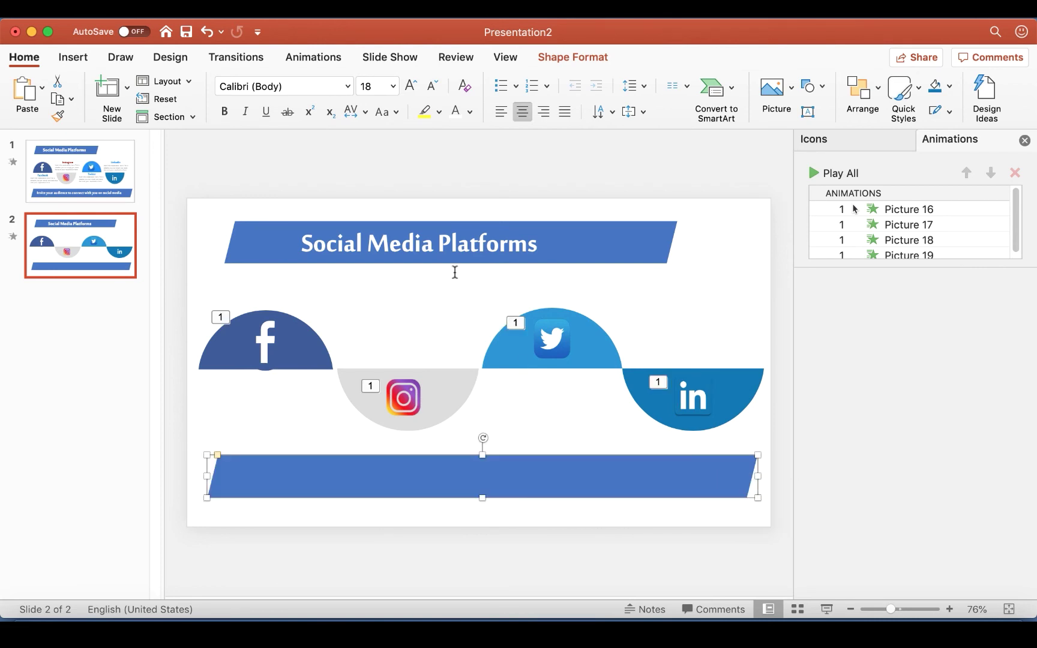
pyautogui.click(60, 164)
pyautogui.click(264, 493)
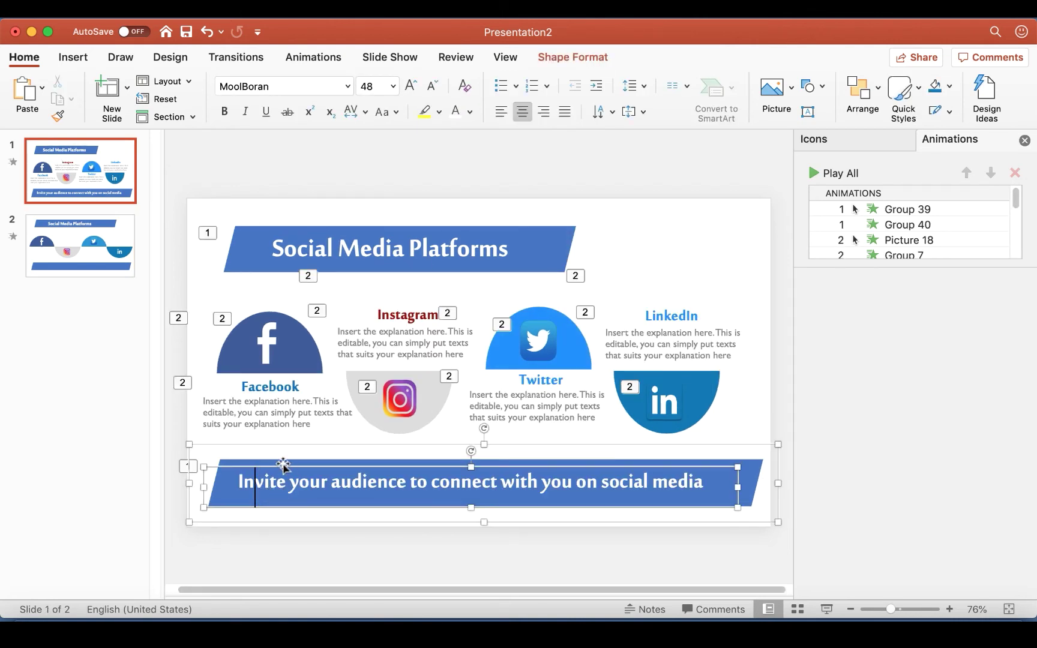
pyautogui.press('super+z')
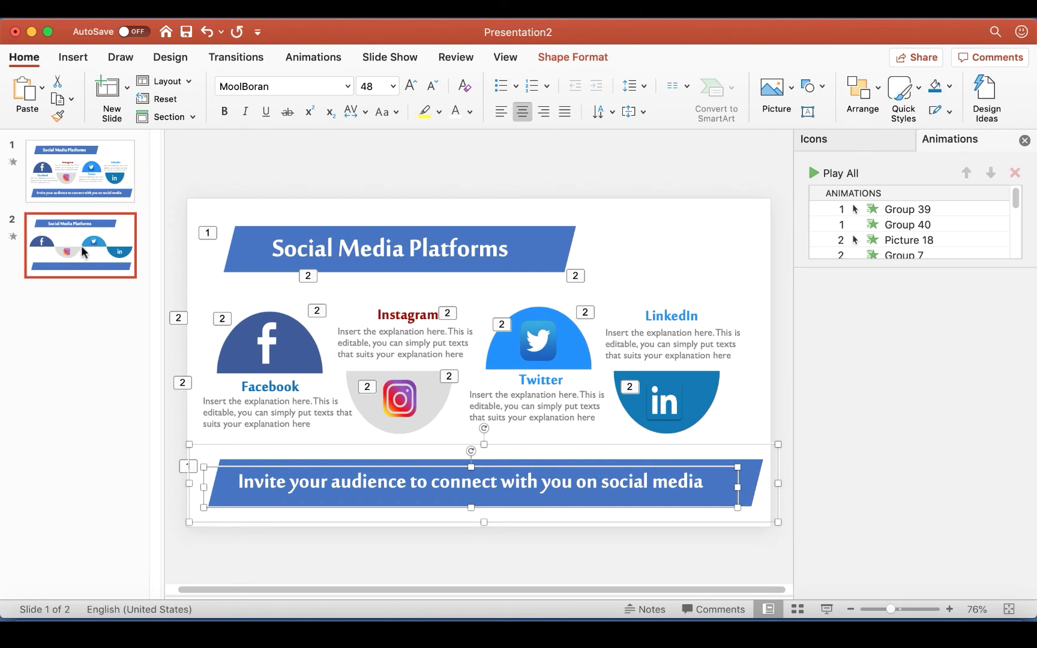
pyautogui.click(232, 470)
pyautogui.press('super+v')
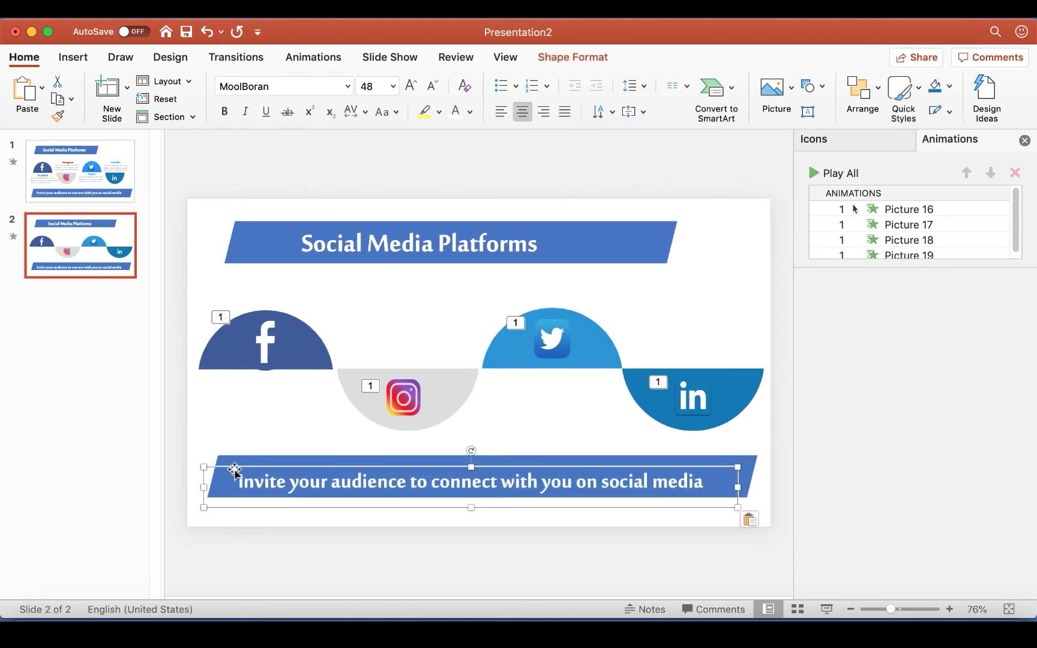
pyautogui.moveTo(515, 468); pyautogui.dragTo(509, 463)
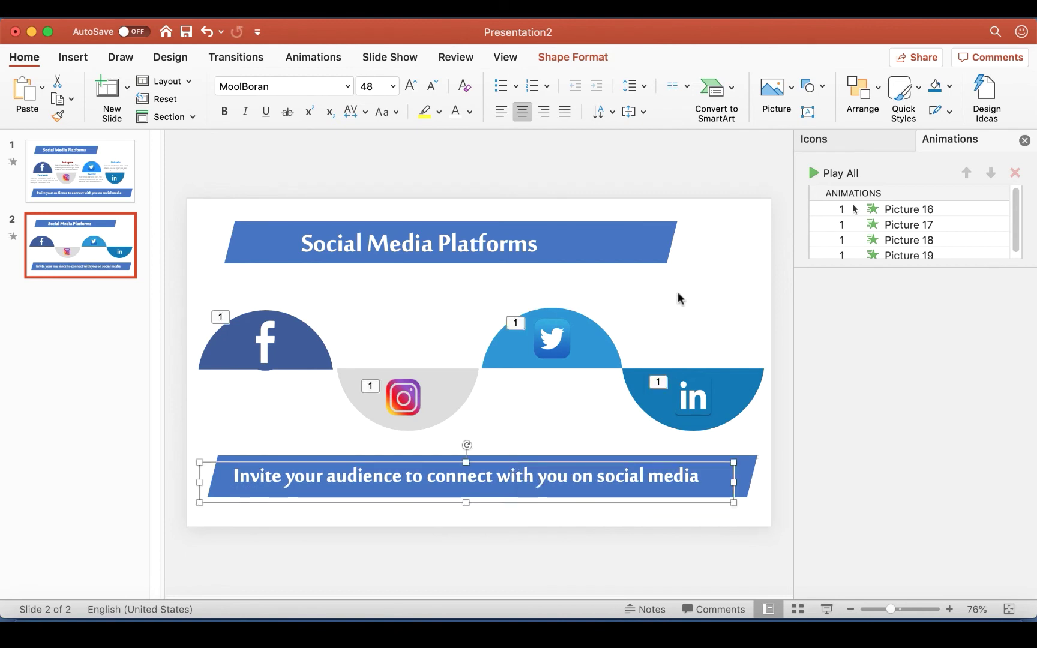
pyautogui.click(575, 290)
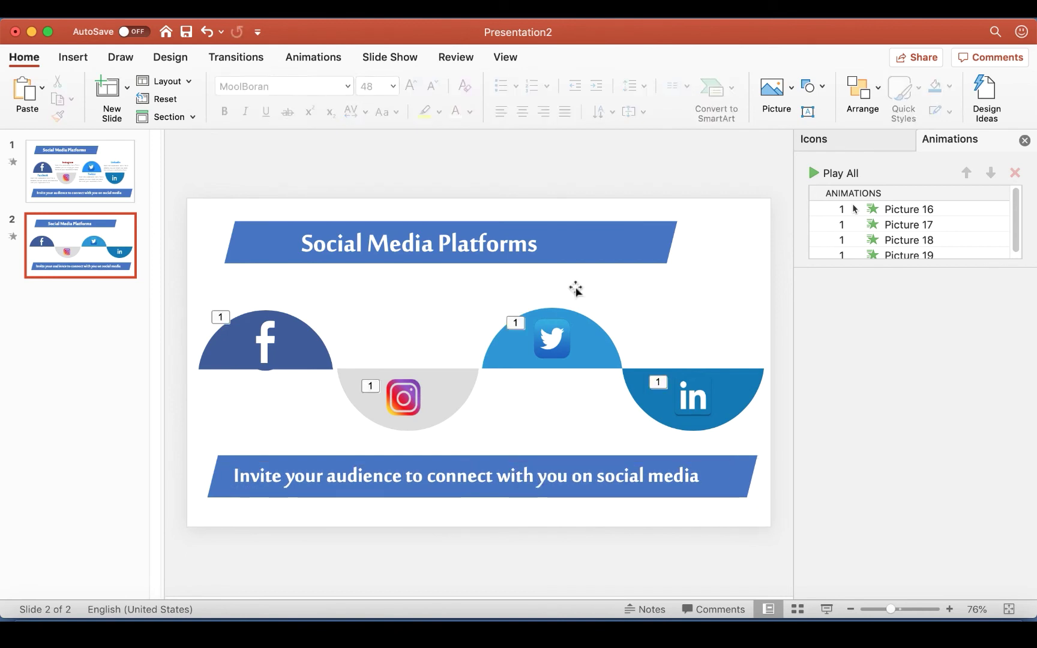
# Step: Select the Facebook text group on slide 1, then return to slide 2
pyautogui.click(67, 185)
pyautogui.click(283, 414)
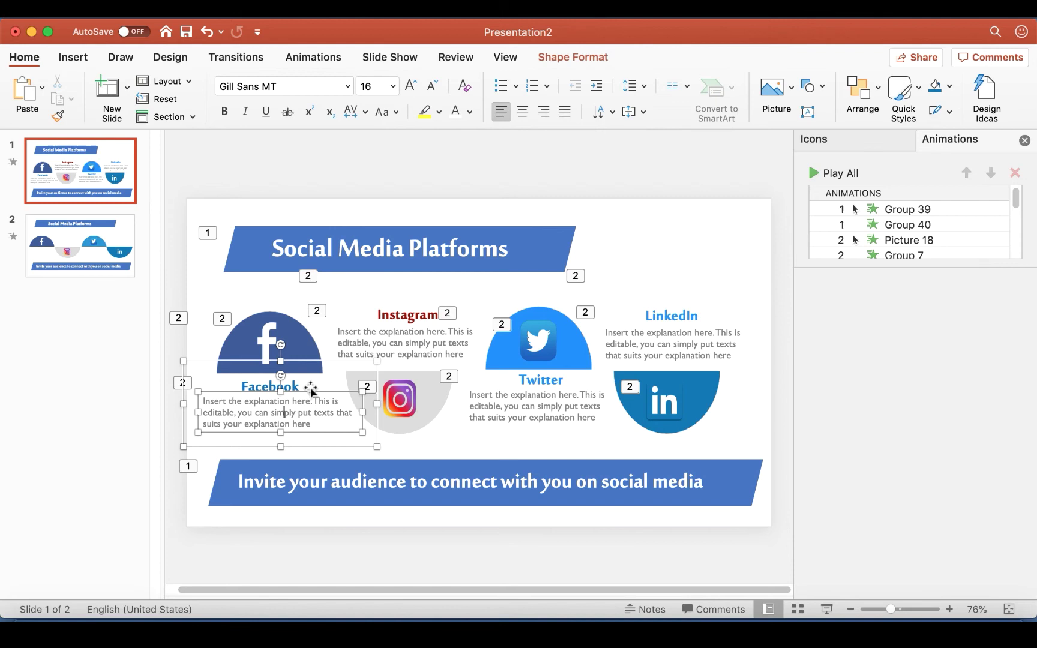
pyautogui.click(324, 360)
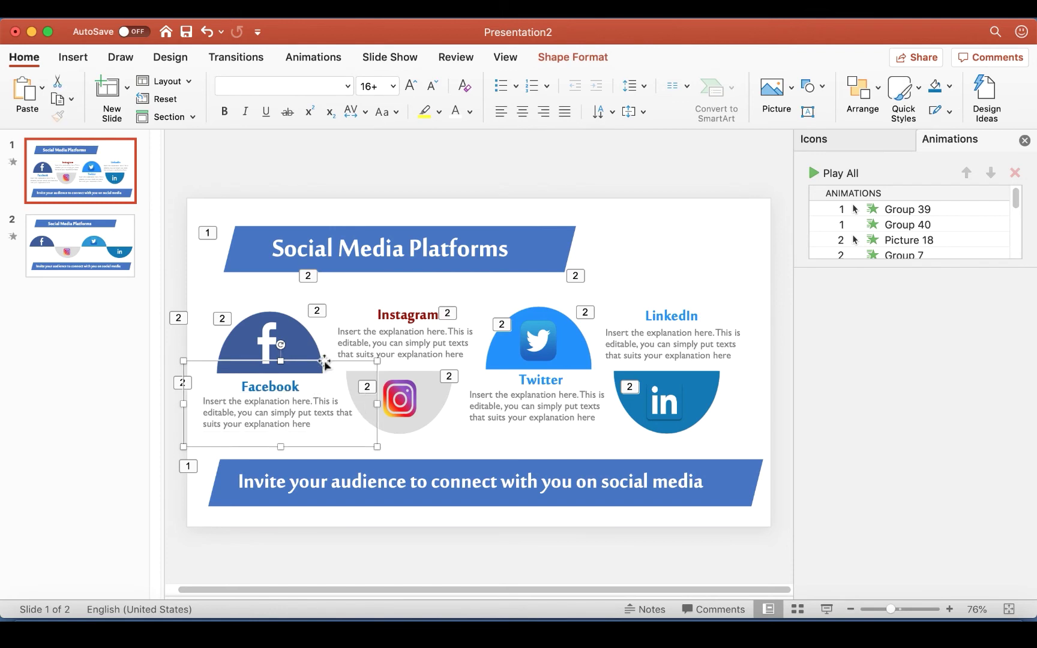
pyautogui.click(90, 244)
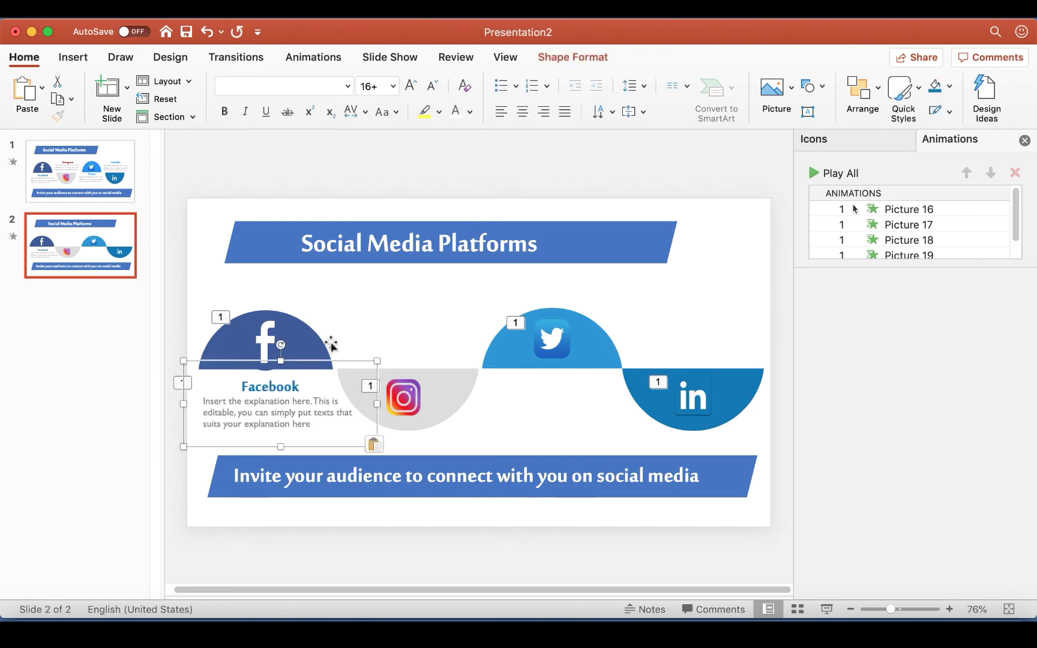
# Step: Copy the Instagram, Twitter and LinkedIn text blocks from slide 1 and paste them onto slide 2
pyautogui.click(77, 181)
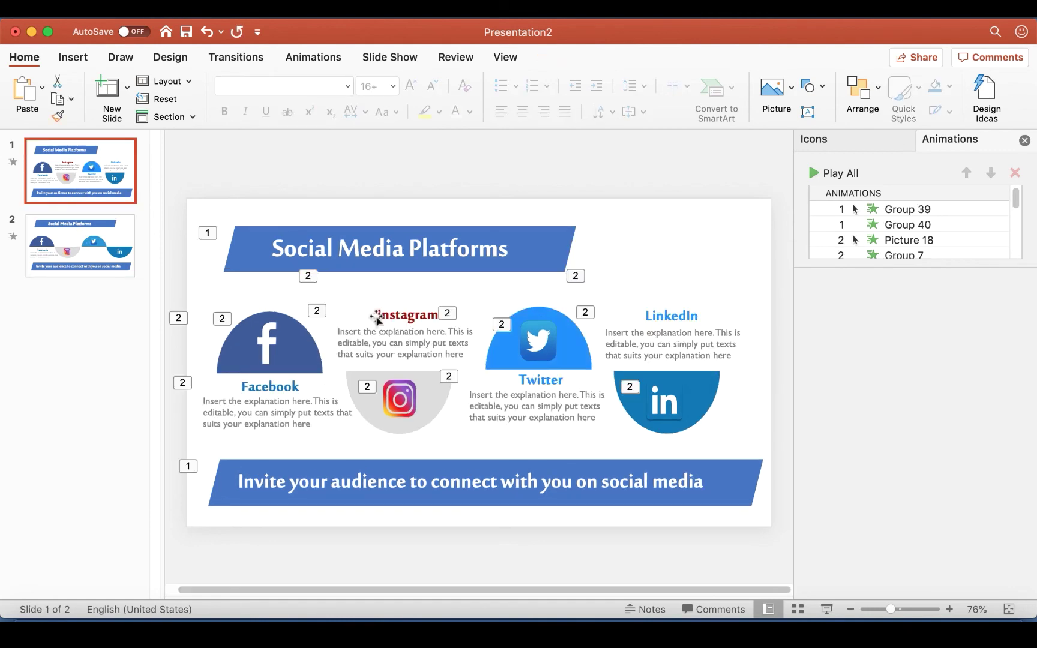
pyautogui.click(379, 312)
pyautogui.keyDown('shift'); pyautogui.click(591, 393); pyautogui.keyUp('shift')
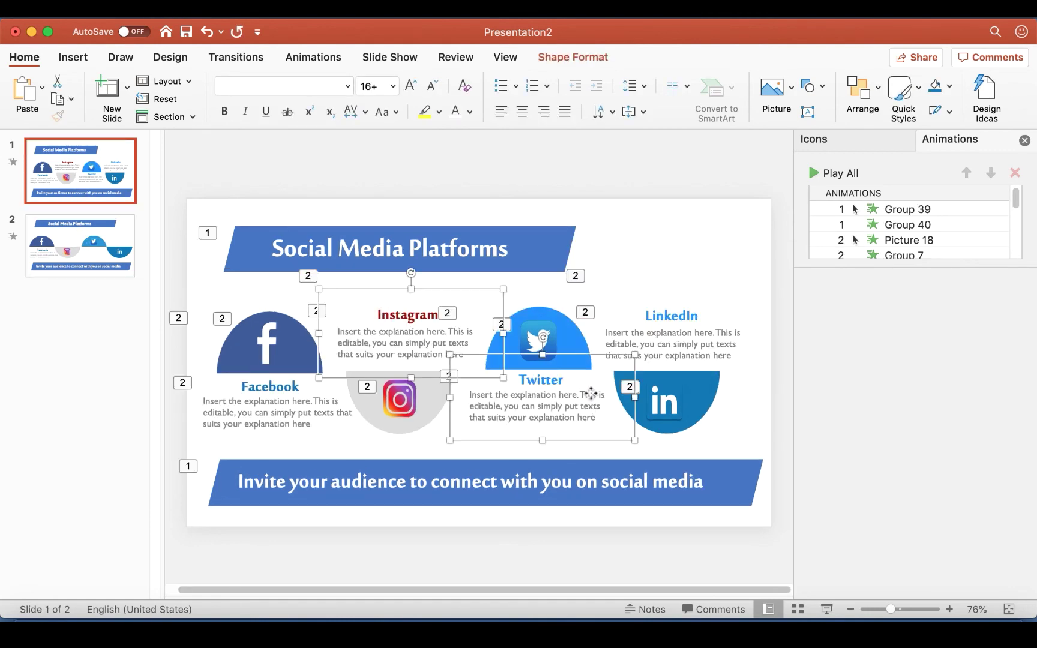
pyautogui.keyDown('shift'); pyautogui.click(652, 309); pyautogui.keyUp('shift')
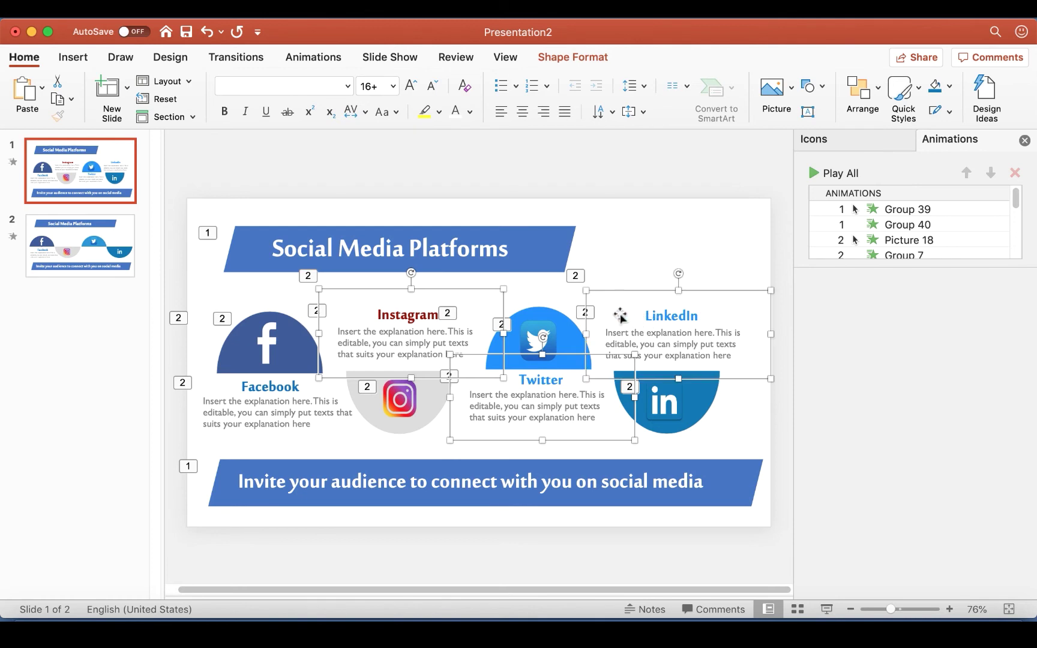
pyautogui.click(82, 246)
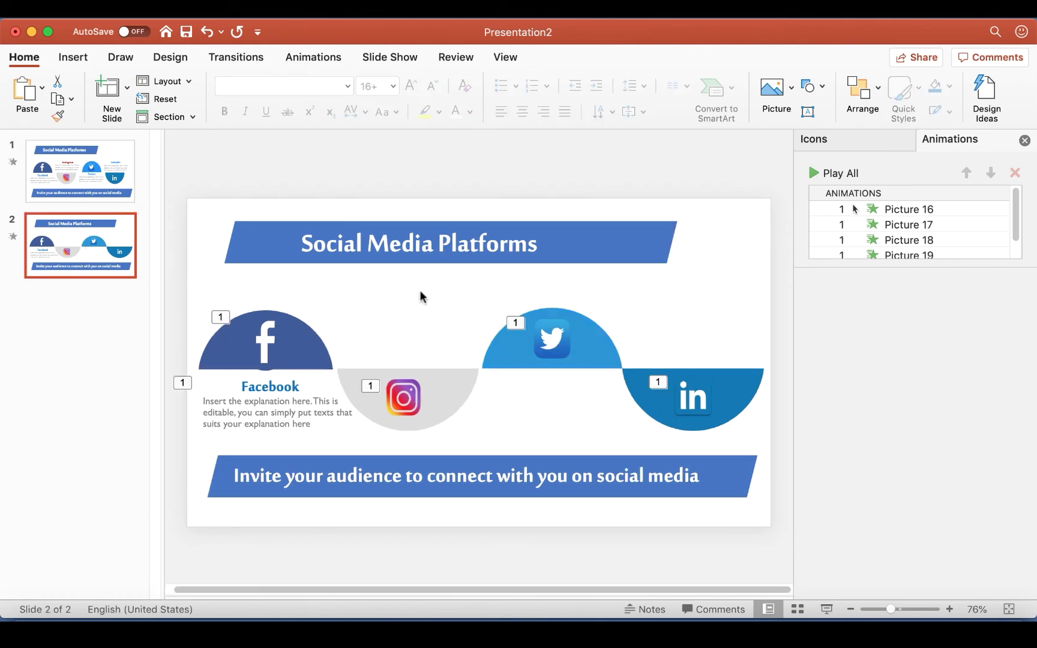
pyautogui.press('super+v')
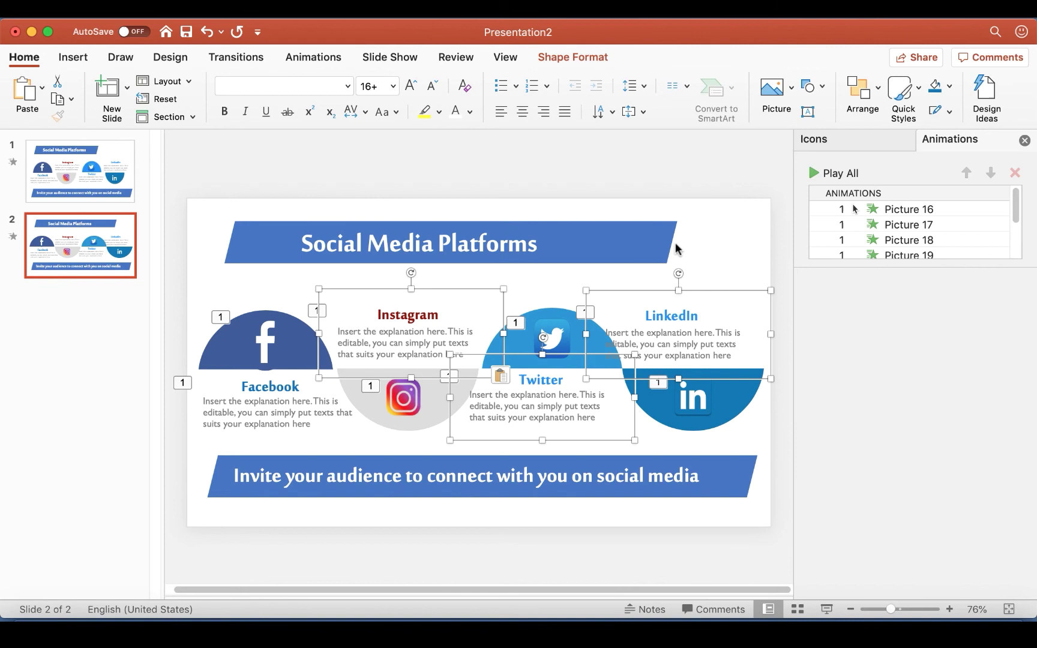
pyautogui.click(713, 248)
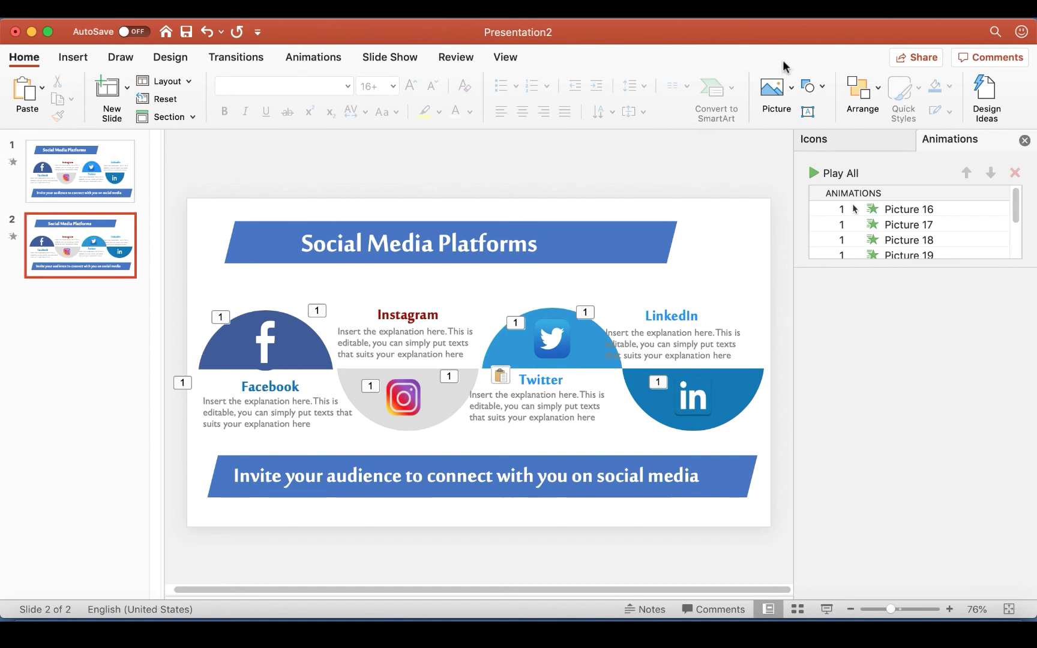
pyautogui.click(808, 112)
pyautogui.moveTo(675, 237); pyautogui.dragTo(759, 288)
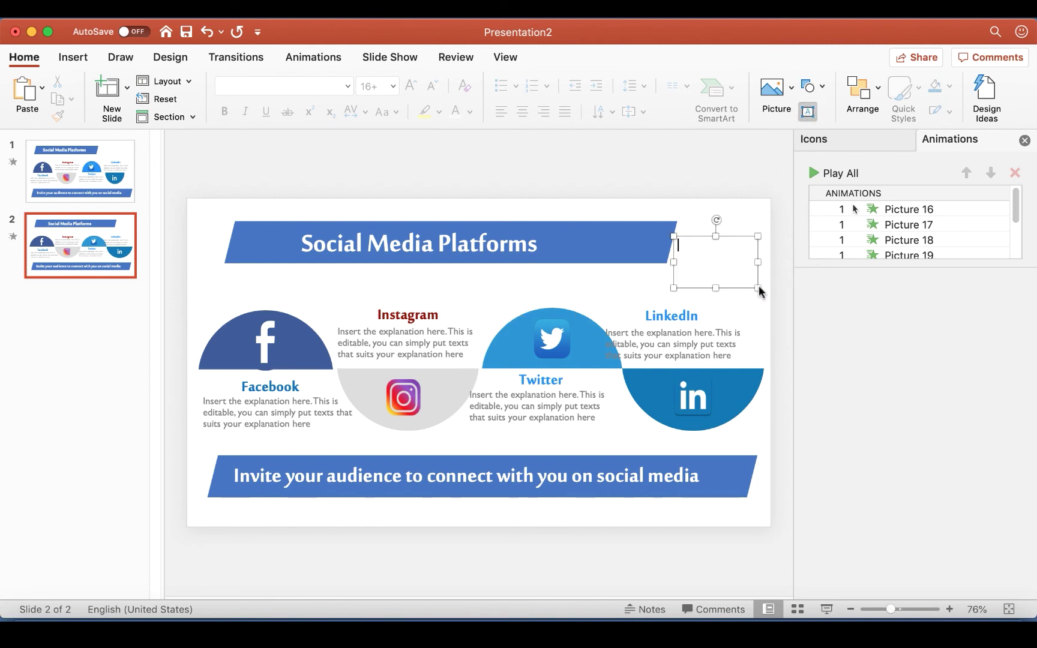
pyautogui.write('YUNNHGF')
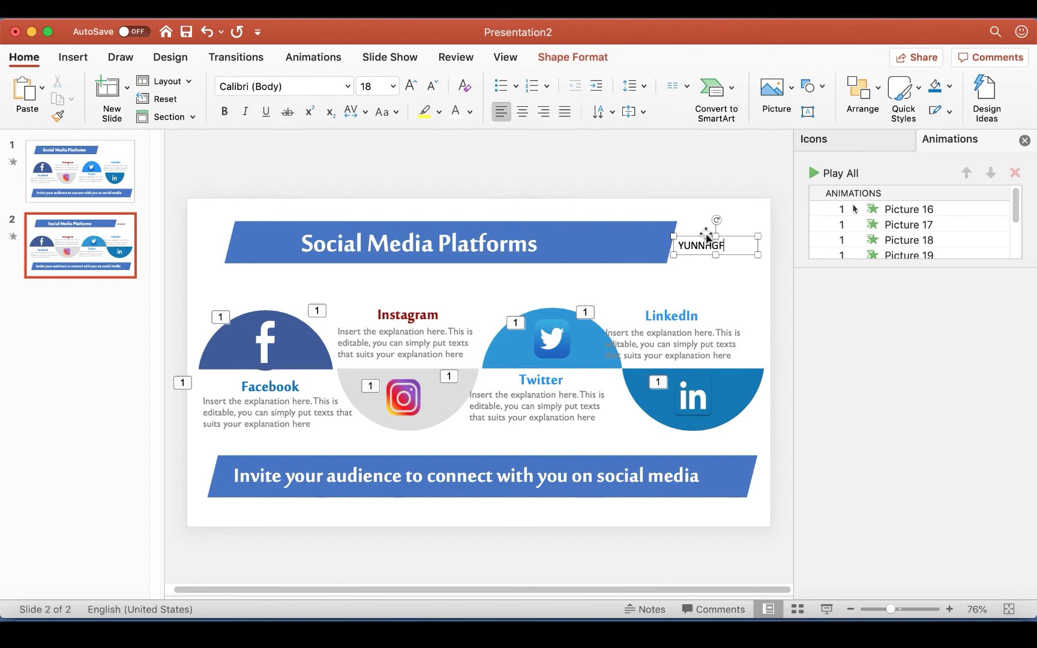
pyautogui.click(705, 236)
pyautogui.press('Delete')
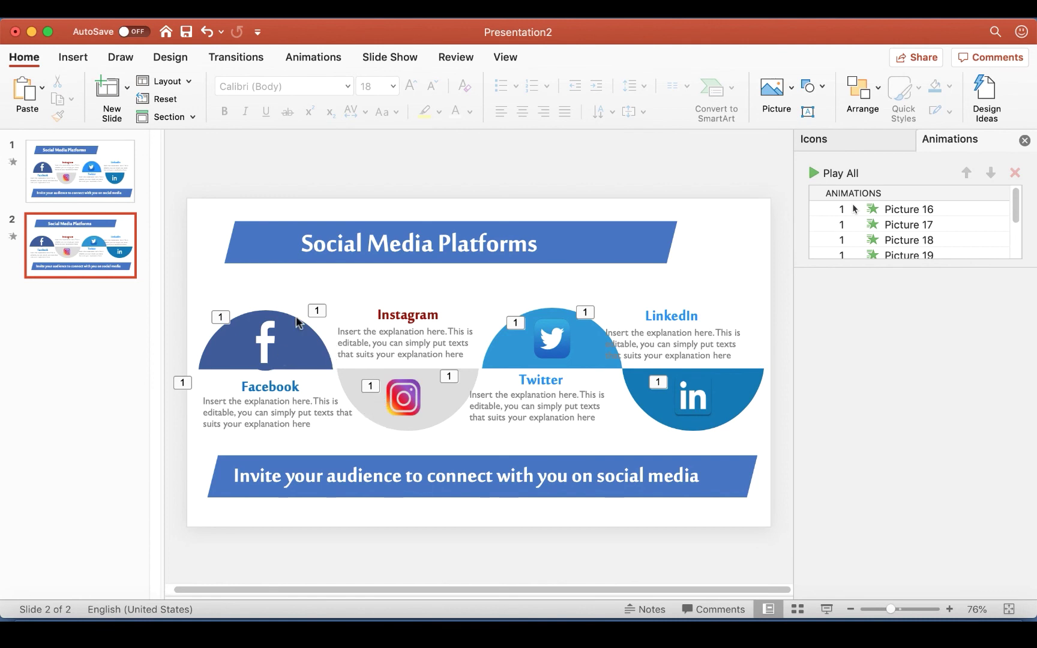
# Step: Delete the leftover icon animations on slide 2, keeping only Picture 19's
pyautogui.click(317, 311)
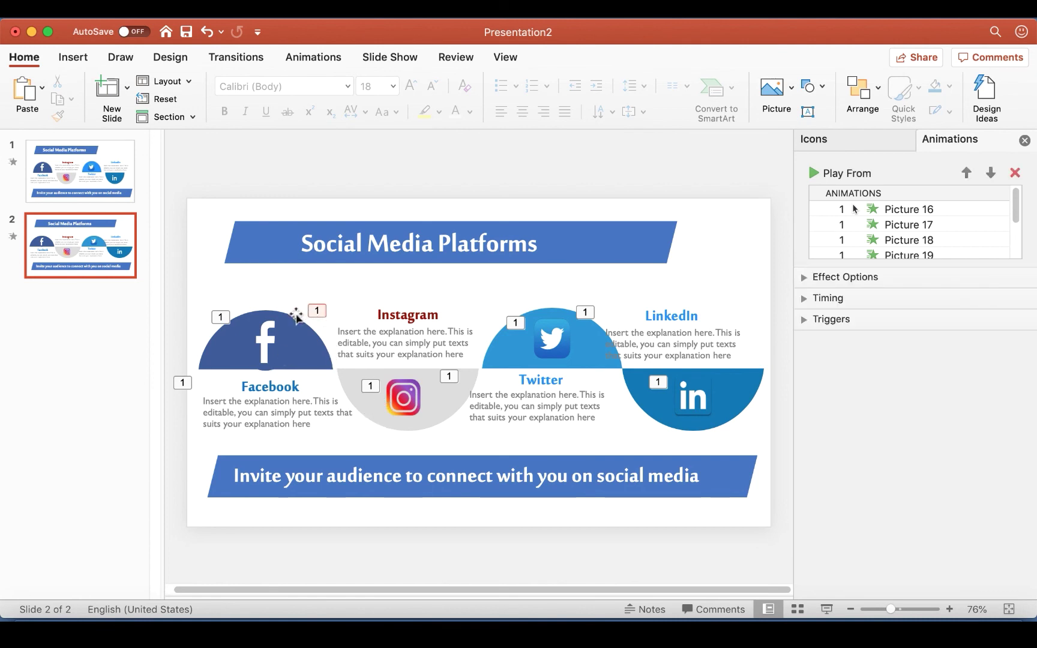
pyautogui.press('Delete')
pyautogui.click(217, 317)
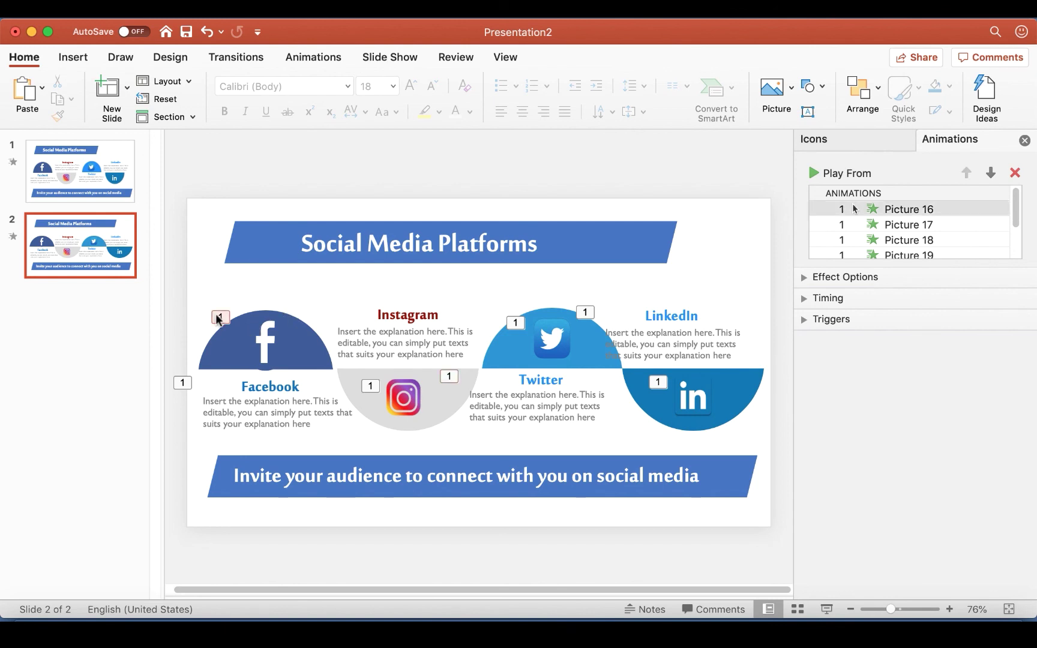
pyautogui.press('Delete')
pyautogui.click(184, 383)
pyautogui.press('Delete')
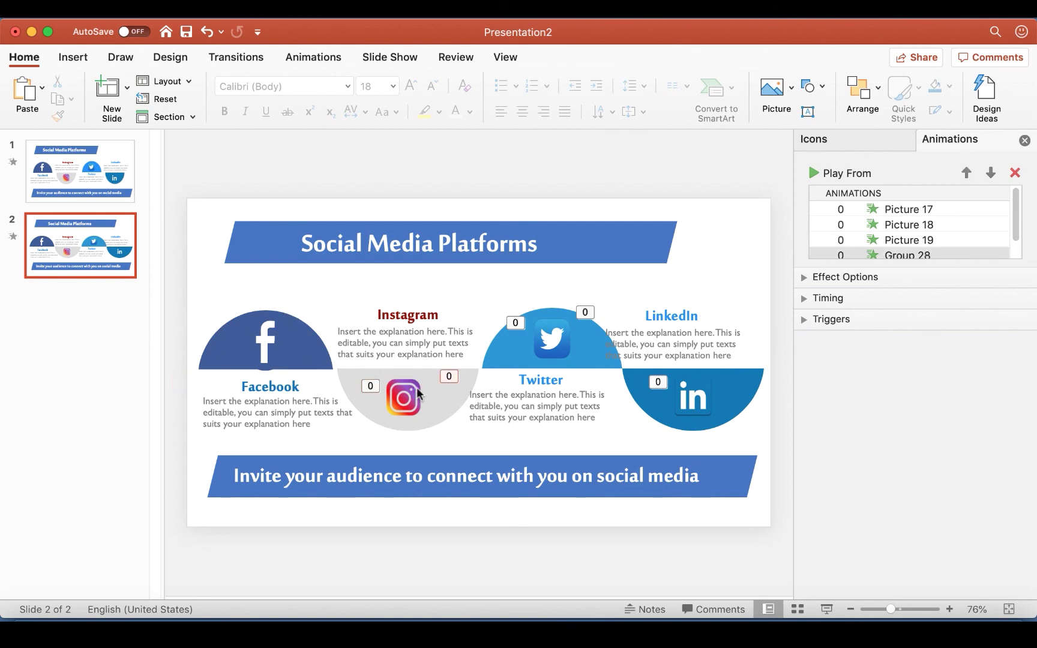
pyautogui.press('Delete')
pyautogui.click(370, 386)
pyautogui.press('Delete')
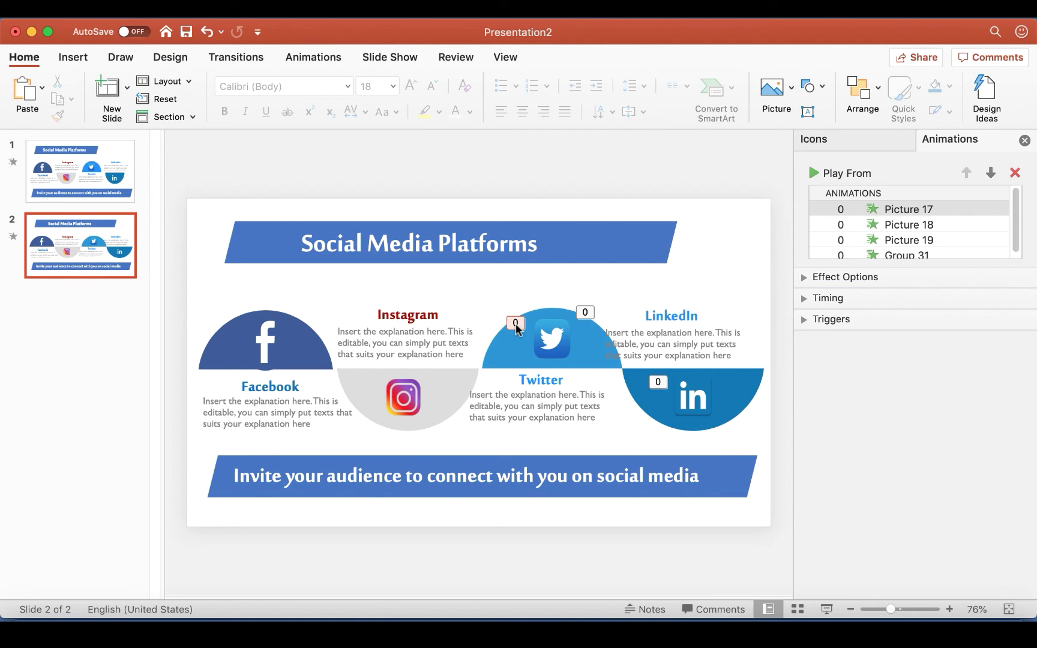
pyautogui.click(516, 323)
pyautogui.press('Delete')
pyautogui.click(584, 313)
pyautogui.press('Delete')
pyautogui.press('Delete')
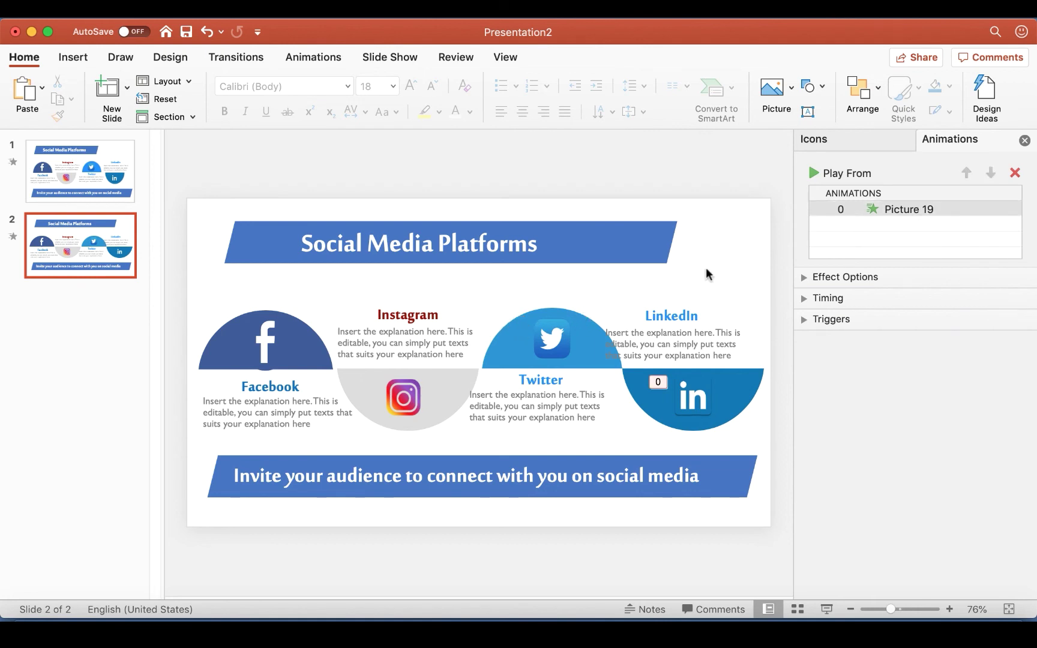
# Step: Nudge the LinkedIn, Twitter and Instagram text blocks slightly to the right
pyautogui.click(672, 341)
pyautogui.moveTo(707, 287); pyautogui.dragTo(729, 287)
pyautogui.click(555, 405)
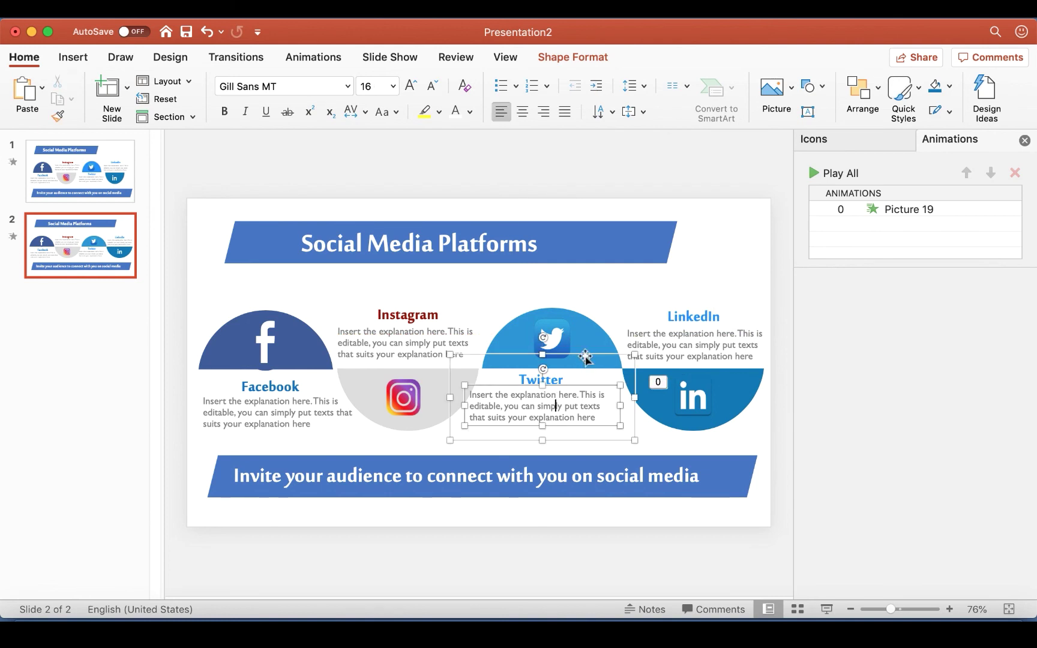
pyautogui.moveTo(585, 358); pyautogui.dragTo(602, 356)
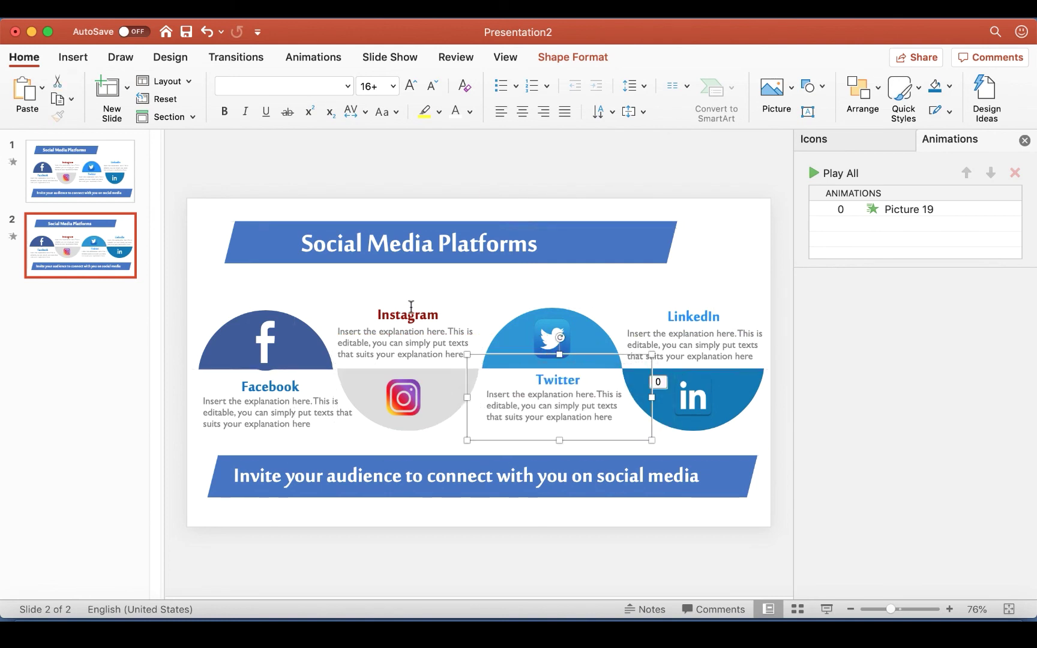
pyautogui.click(411, 306)
pyautogui.moveTo(435, 294); pyautogui.dragTo(450, 284)
pyautogui.click(647, 284)
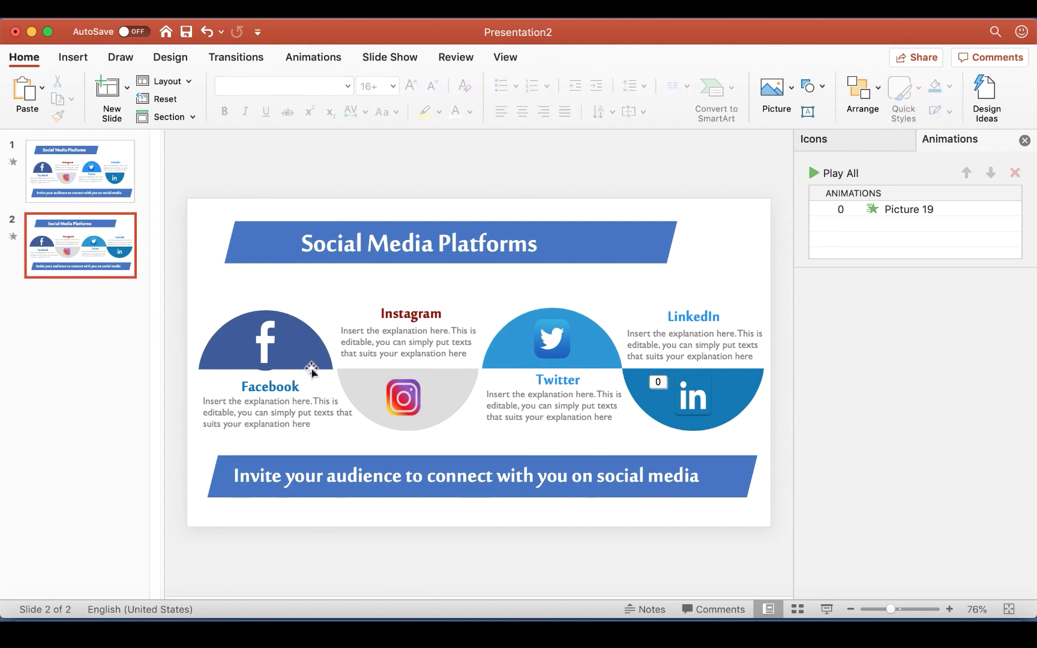
# Step: Give the title banner and bottom banner a Fly In entrance from the left
pyautogui.click(273, 225)
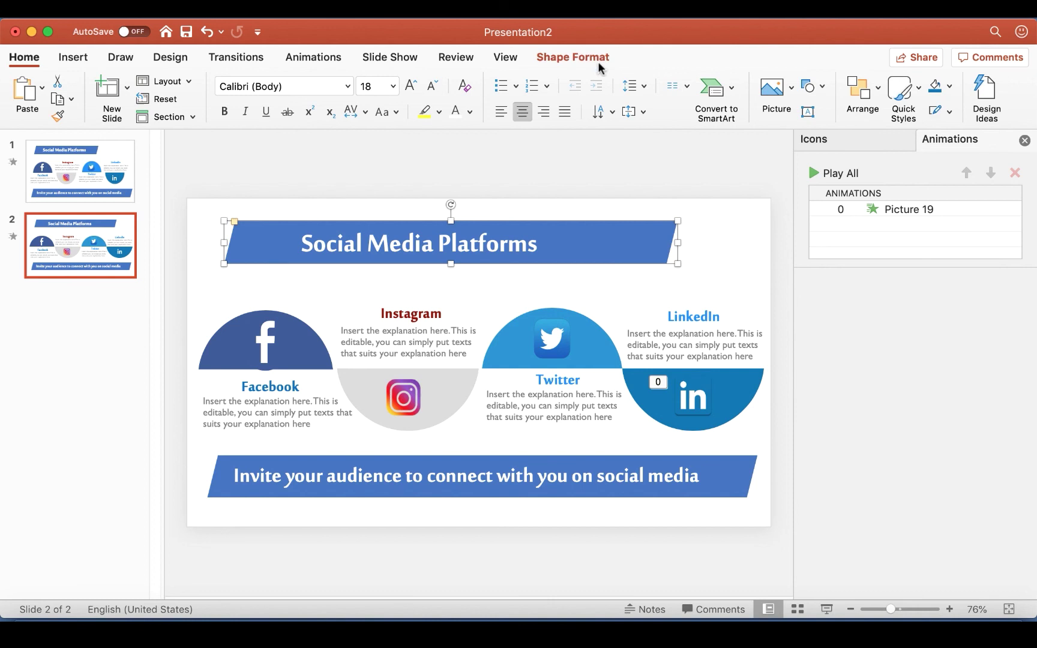
pyautogui.keyDown('shift'); pyautogui.click(478, 458); pyautogui.keyUp('shift')
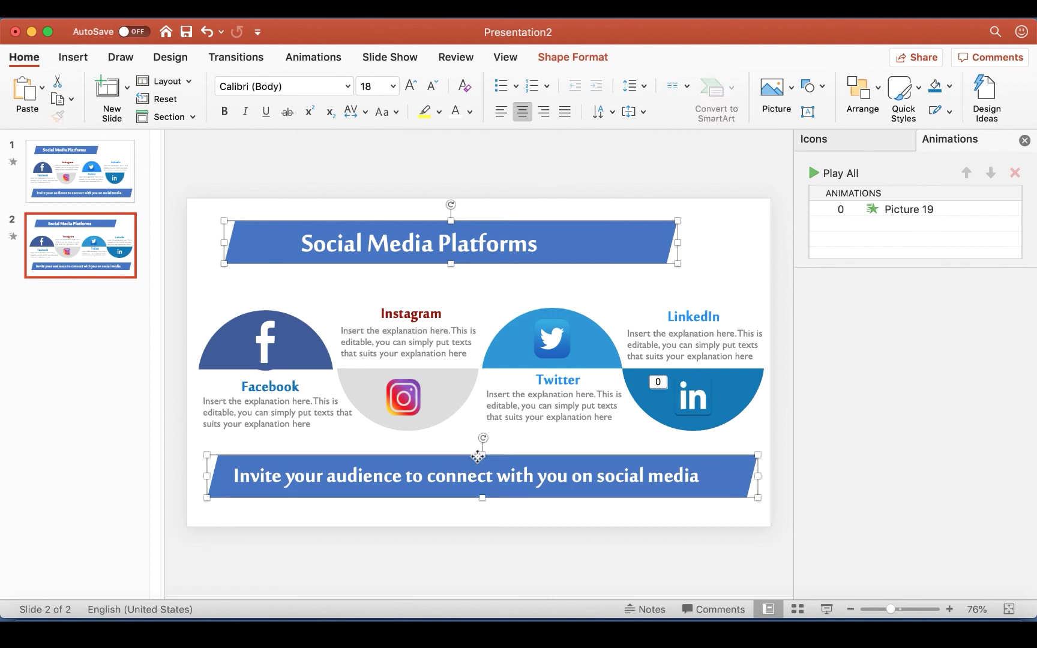
pyautogui.click(320, 60)
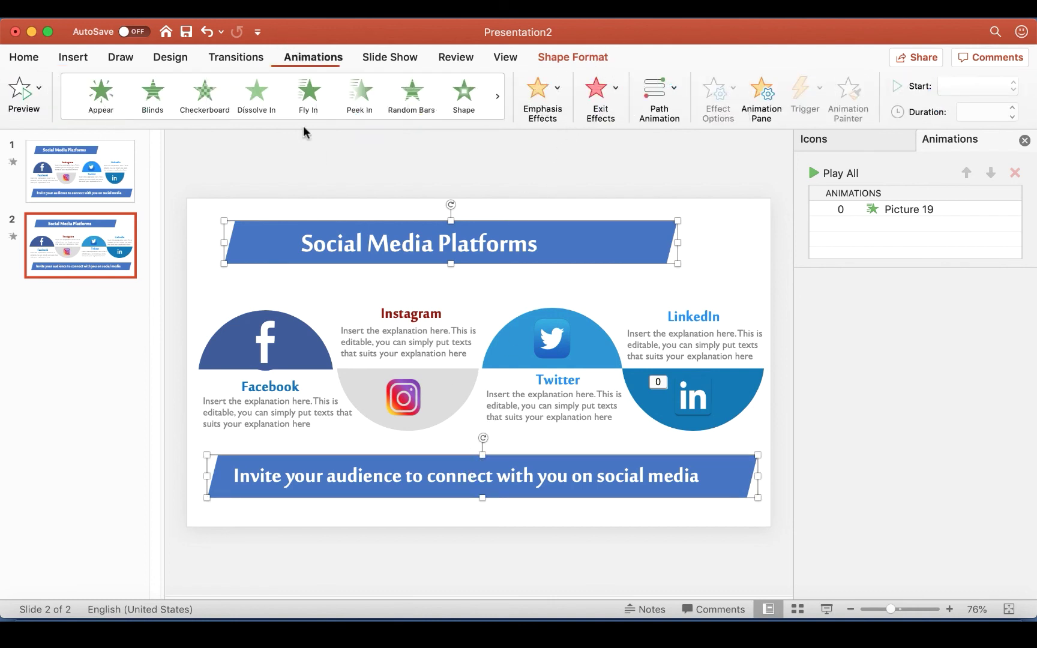
pyautogui.click(308, 91)
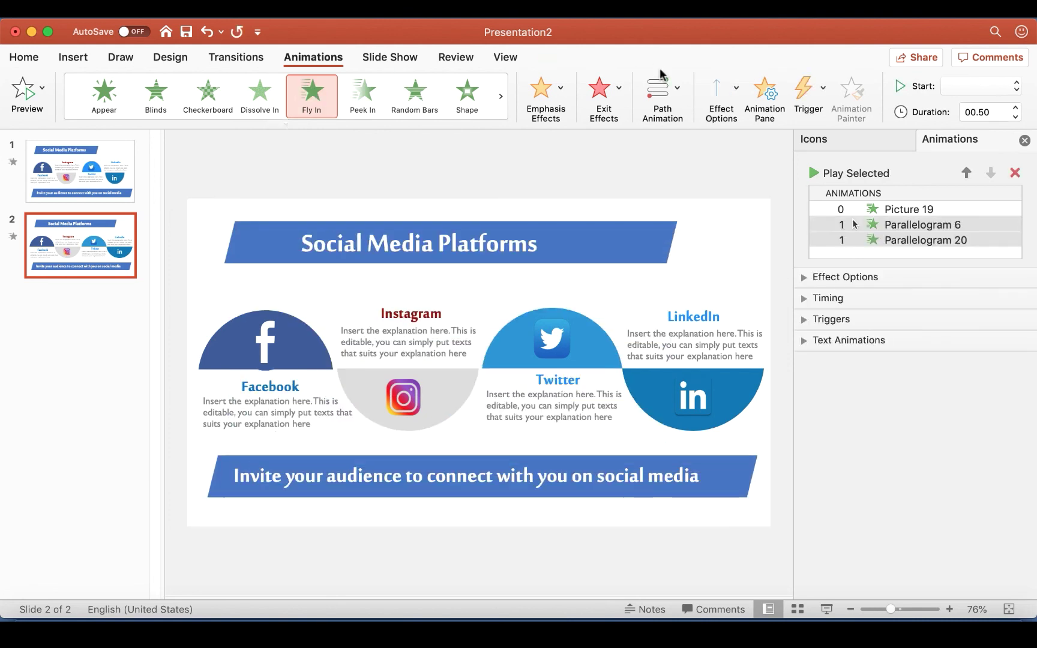
pyautogui.click(724, 90)
pyautogui.click(746, 197)
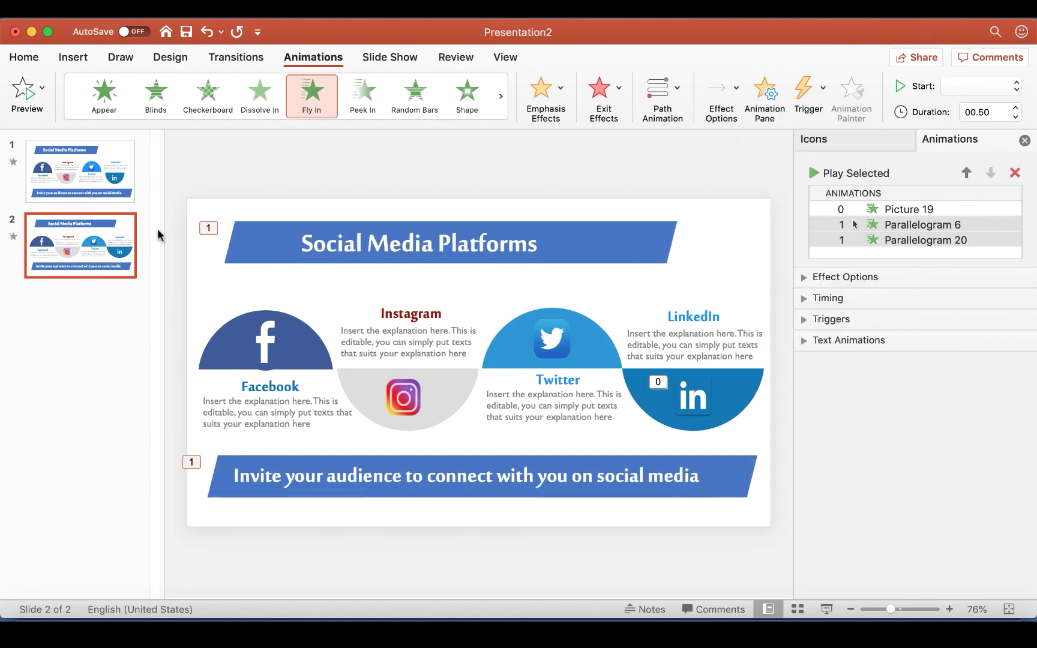
pyautogui.click(264, 330)
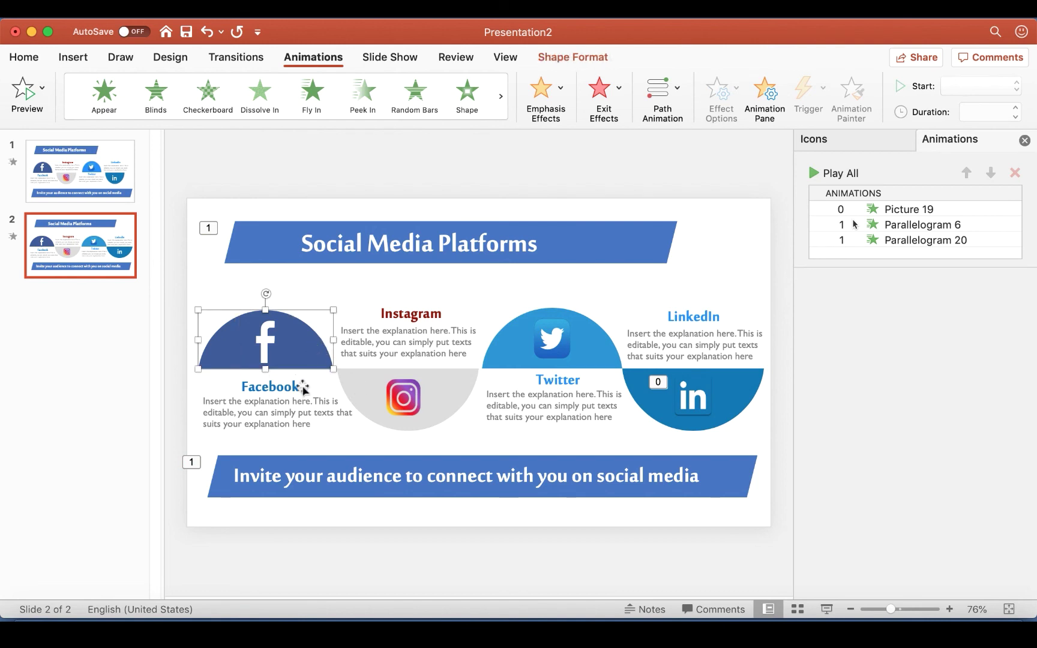
# Step: Add the Facebook text and the Instagram, Twitter and LinkedIn half-circles, icons and text blocks to the selection
pyautogui.keyDown('shift'); pyautogui.click(298, 413); pyautogui.keyUp('shift')
pyautogui.keyDown('shift'); pyautogui.click(406, 354); pyautogui.keyUp('shift')
pyautogui.keyDown('shift'); pyautogui.click(427, 408); pyautogui.keyUp('shift')
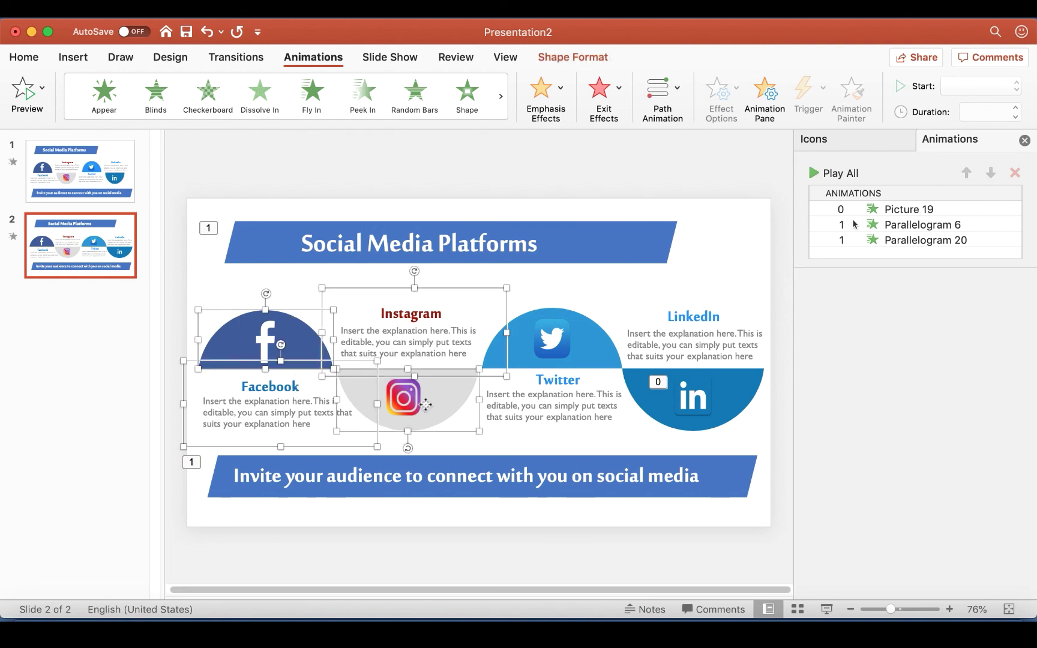
pyautogui.keyDown('shift'); pyautogui.click(389, 396); pyautogui.keyUp('shift')
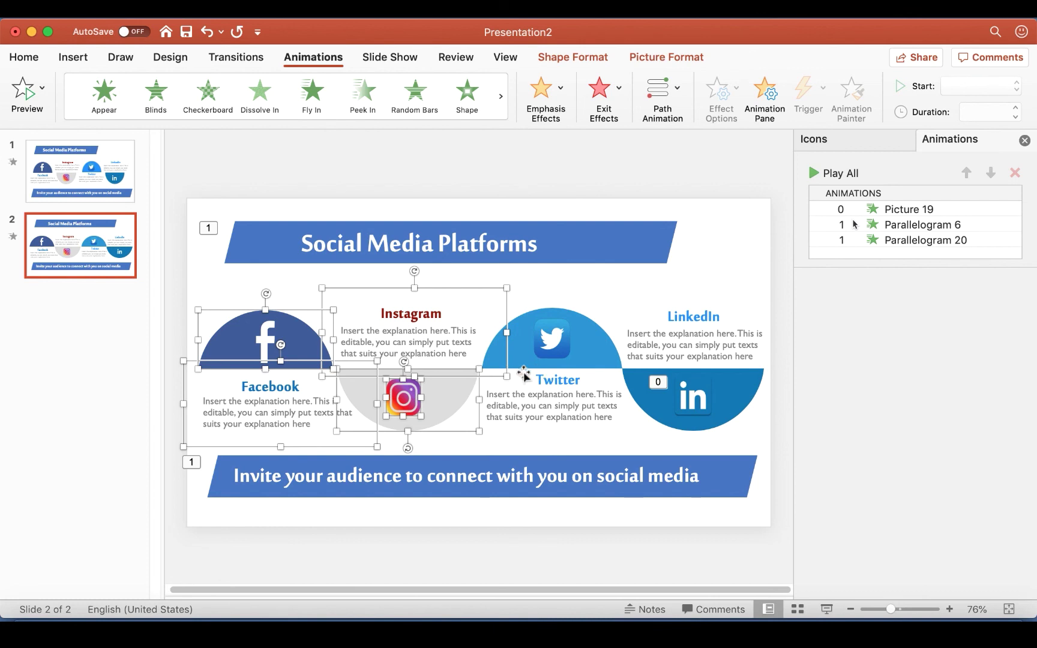
pyautogui.keyDown('shift'); pyautogui.click(549, 345); pyautogui.keyUp('shift')
pyautogui.keyDown('shift'); pyautogui.click(585, 355); pyautogui.keyUp('shift')
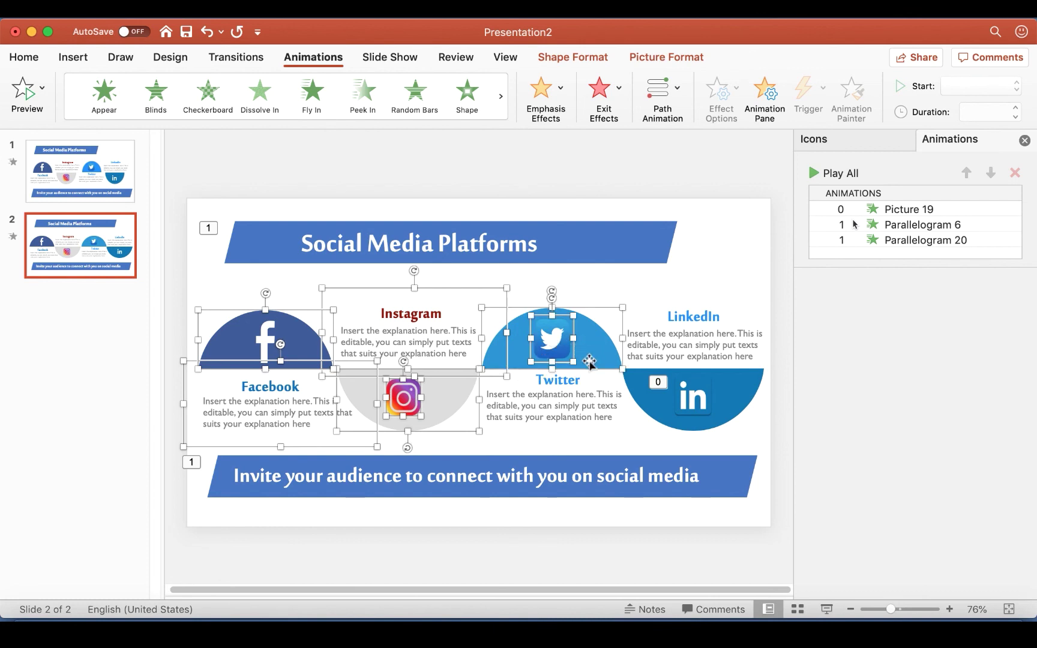
pyautogui.keyDown('shift'); pyautogui.click(567, 375); pyautogui.keyUp('shift')
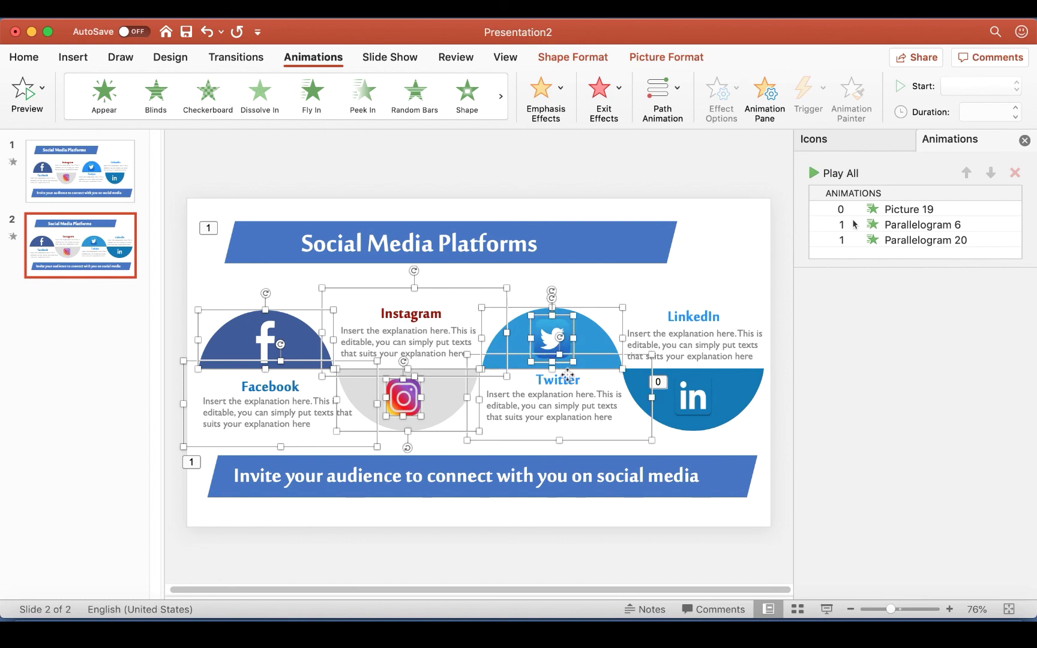
pyautogui.keyDown('shift'); pyautogui.click(679, 344); pyautogui.keyUp('shift')
pyautogui.keyDown('shift'); pyautogui.click(692, 398); pyautogui.keyUp('shift')
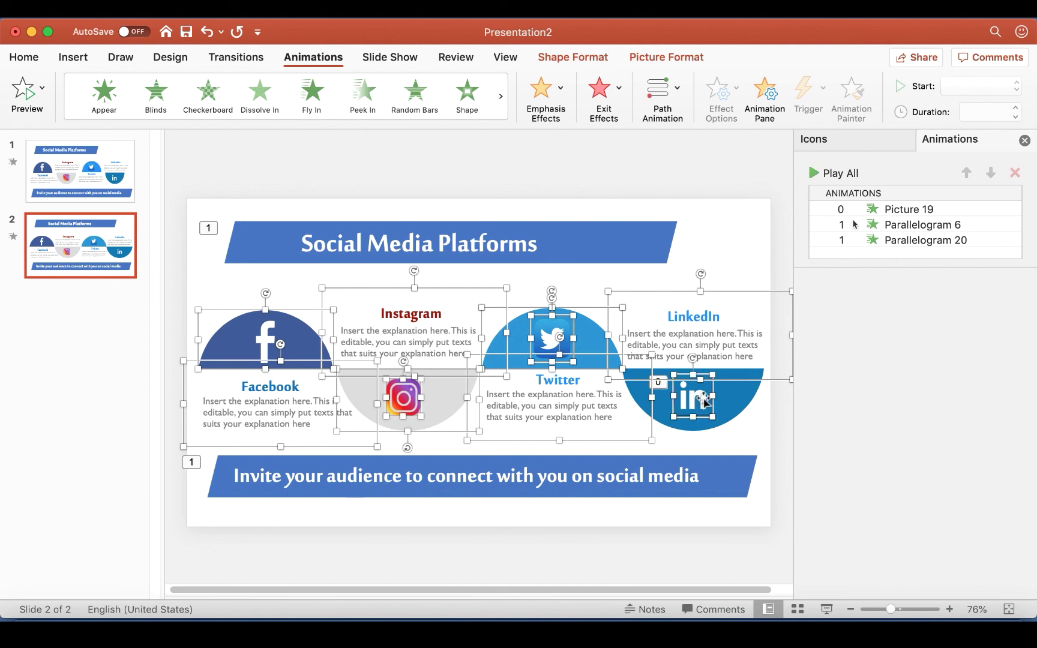
pyautogui.keyDown('shift'); pyautogui.click(723, 402); pyautogui.keyUp('shift')
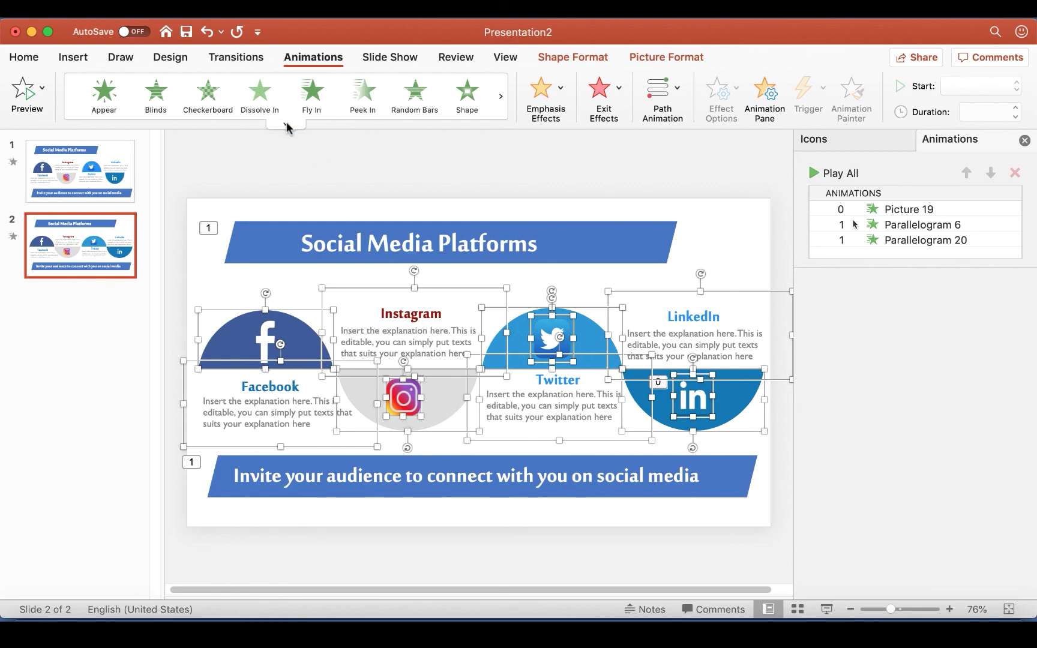
# Step: Apply the Grow & Turn entrance from the Moderate effects to all selected shapes
pyautogui.click(286, 124)
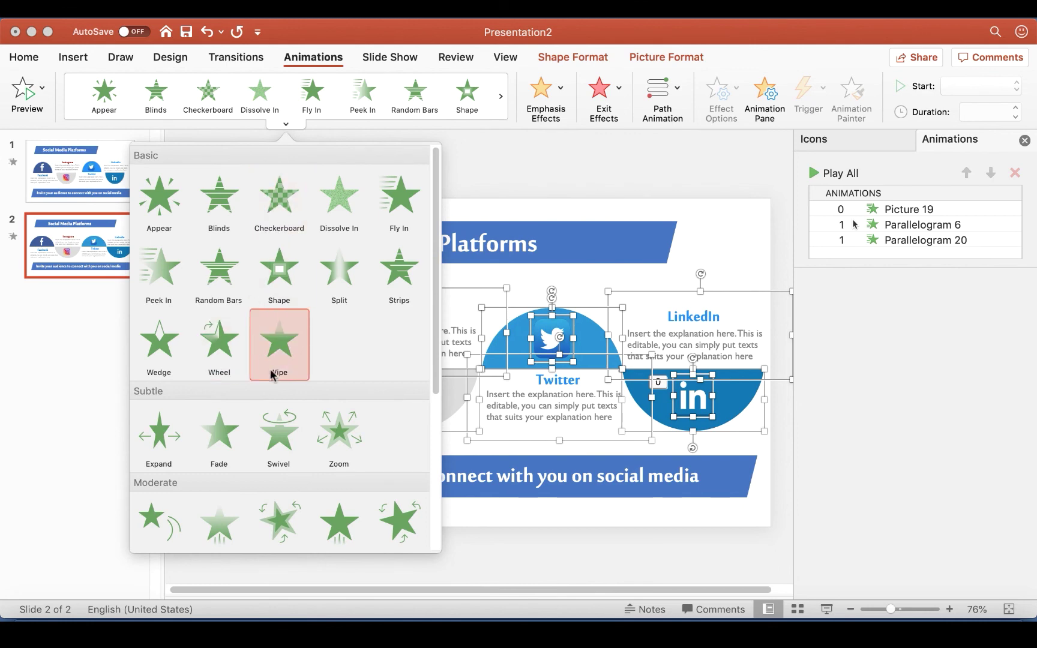
pyautogui.scroll(-2, 272, 372)
pyautogui.scroll(-4, 273, 378)
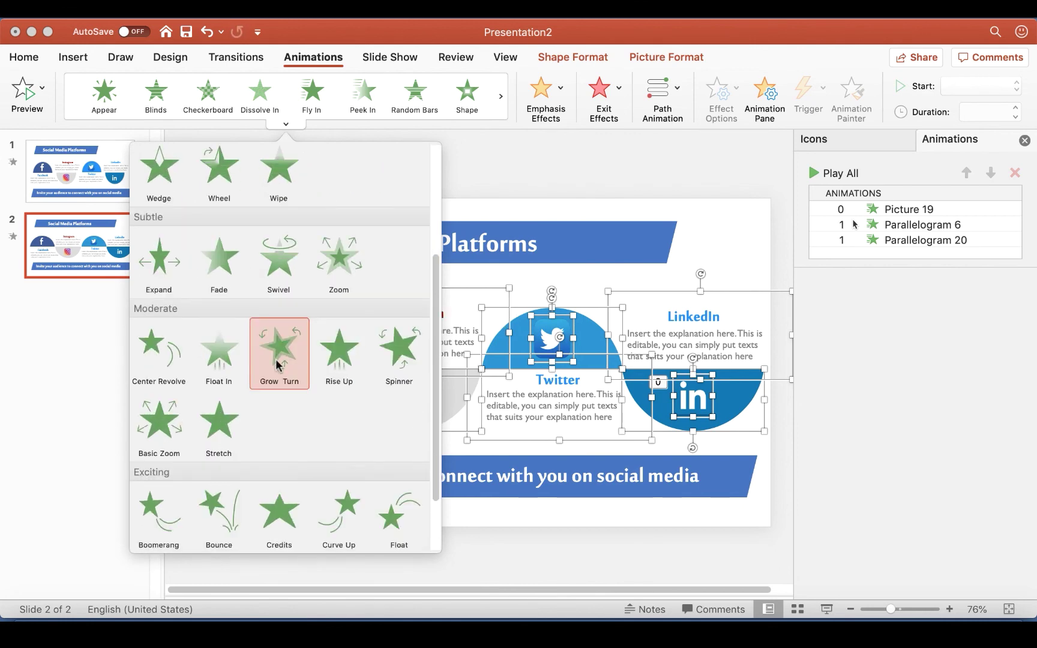
pyautogui.click(277, 364)
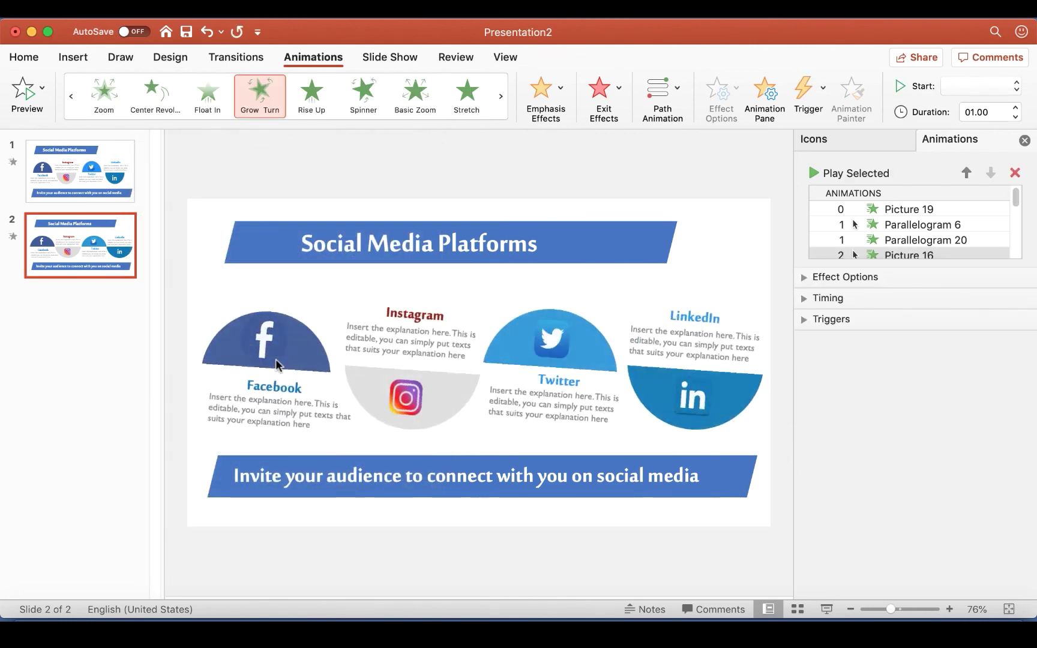